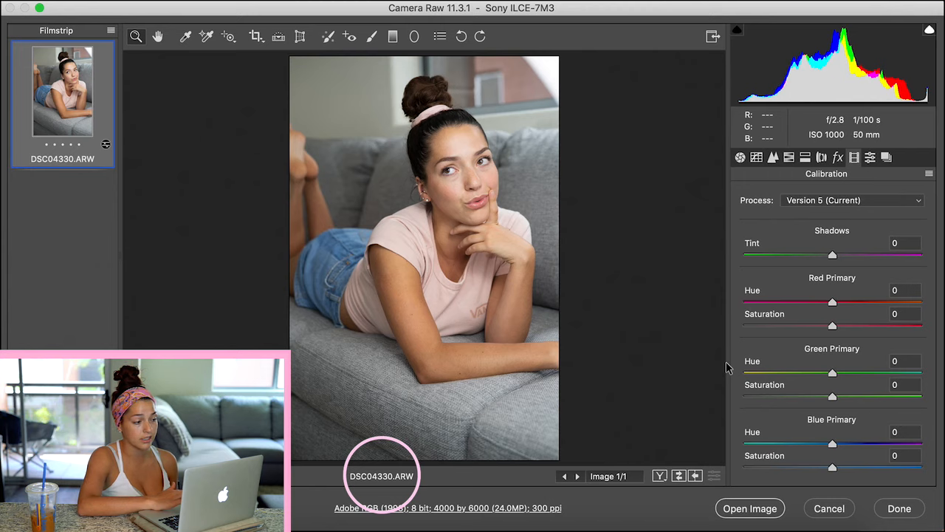
- Compare the Adobe Landscape, Portrait, Standard and Vivid profiles on the photo, and apply Adobe Landscape in the Basic adjustments
click(742, 157)
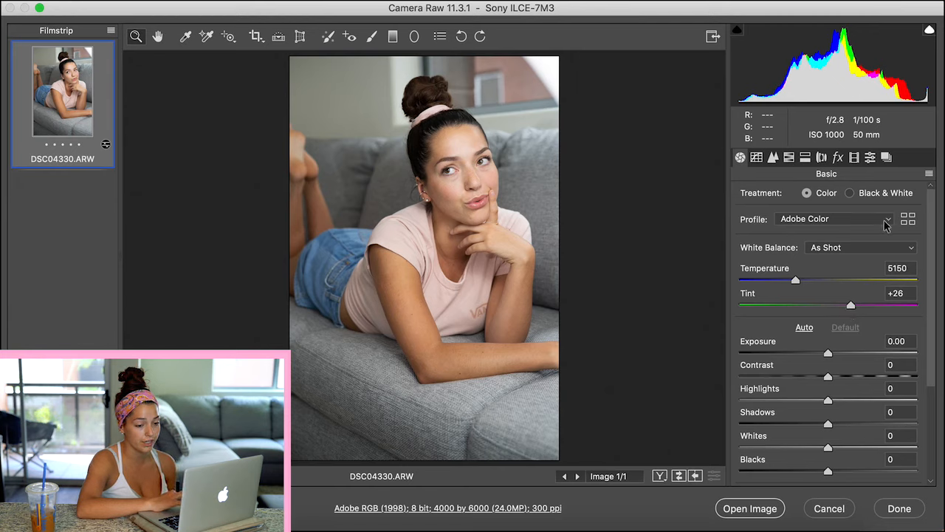
click(860, 221)
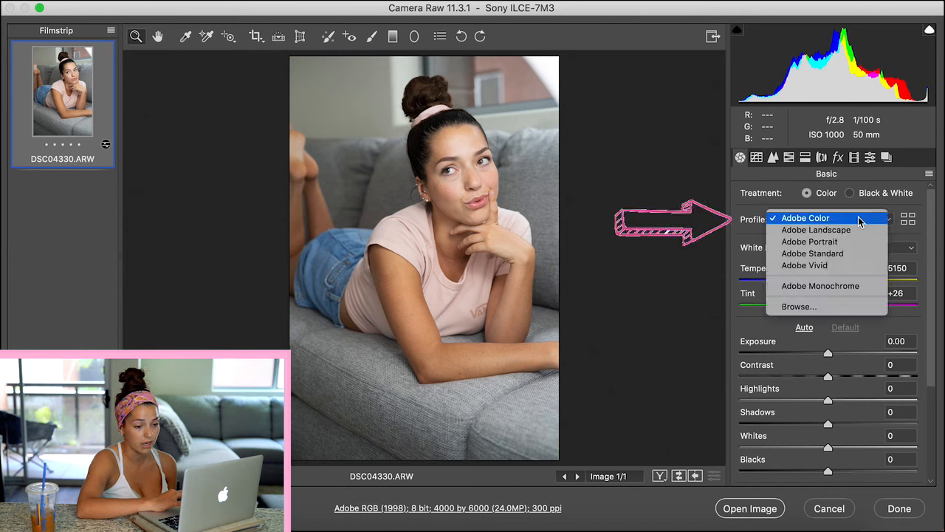
click(856, 229)
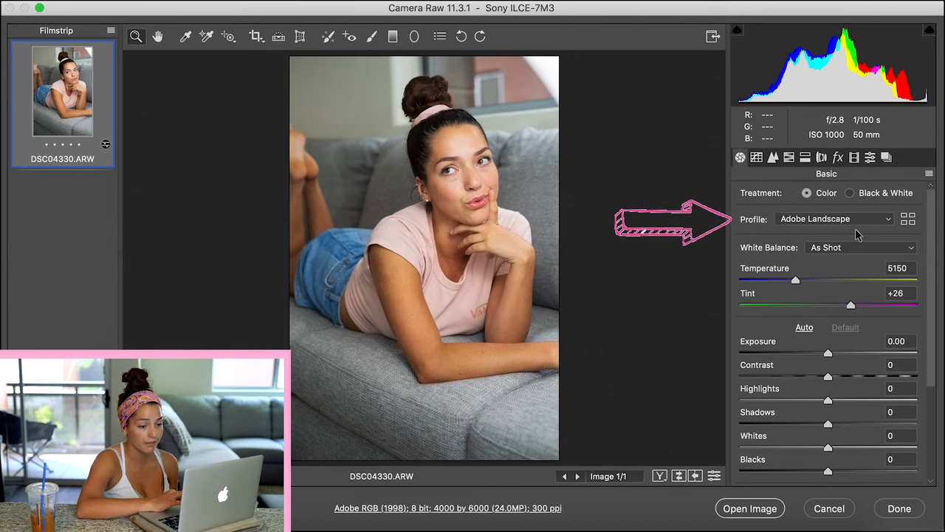
click(882, 220)
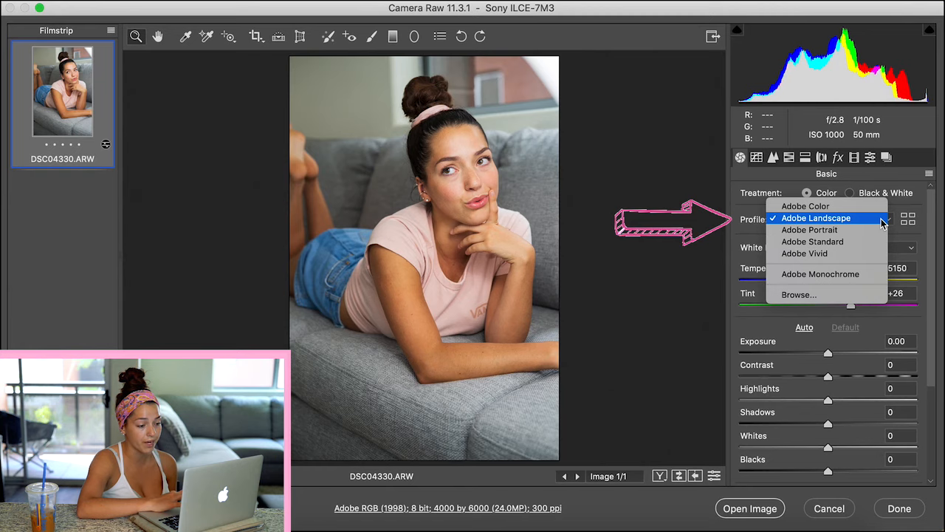
click(870, 230)
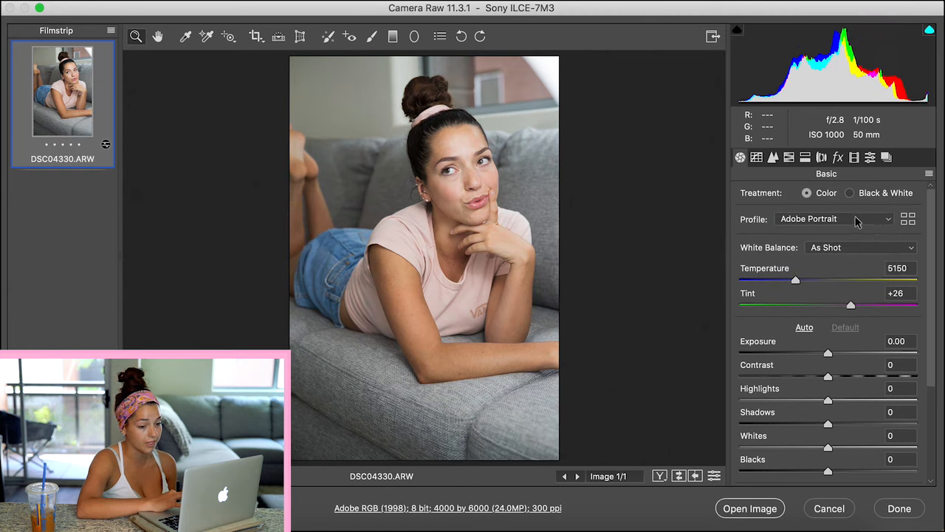
click(857, 222)
click(854, 228)
click(851, 220)
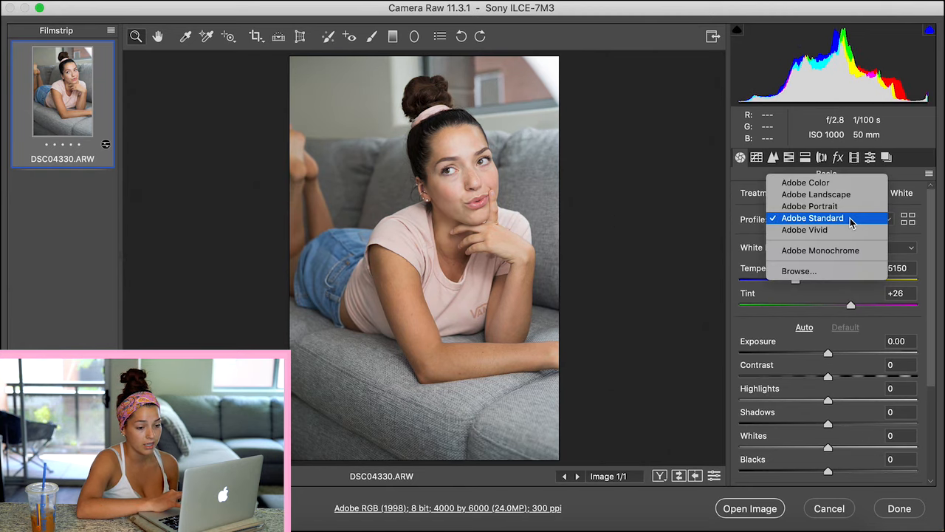
click(849, 229)
click(842, 219)
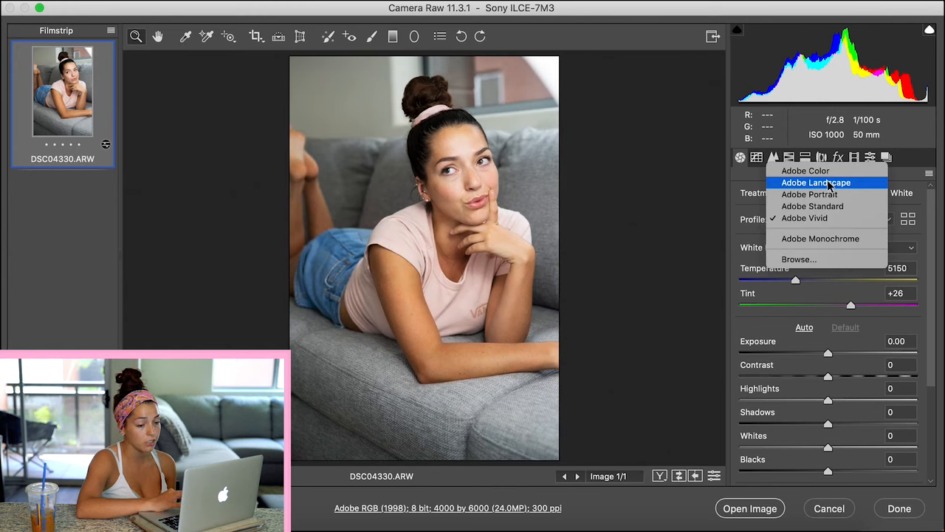
click(819, 185)
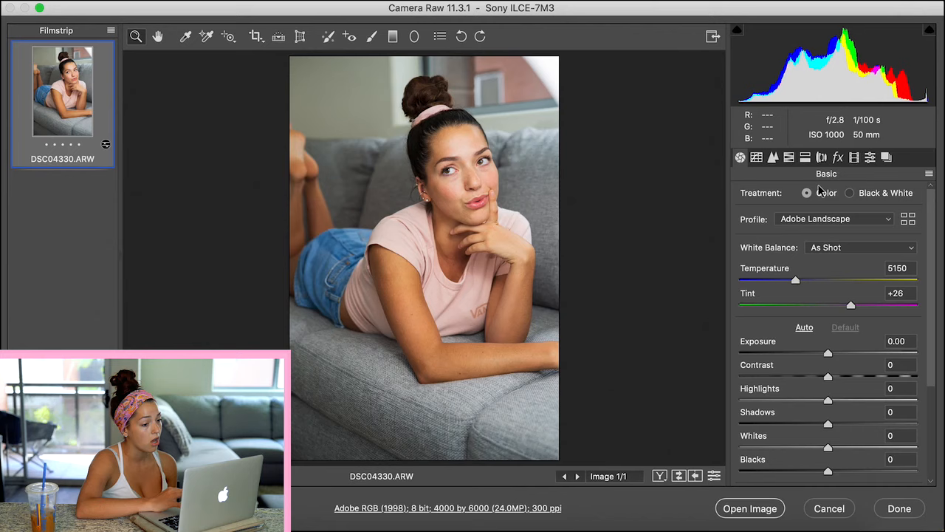
- Compare the Adobe Portrait and Adobe Color profiles against Adobe Landscape, and reapply Adobe Landscape
click(812, 220)
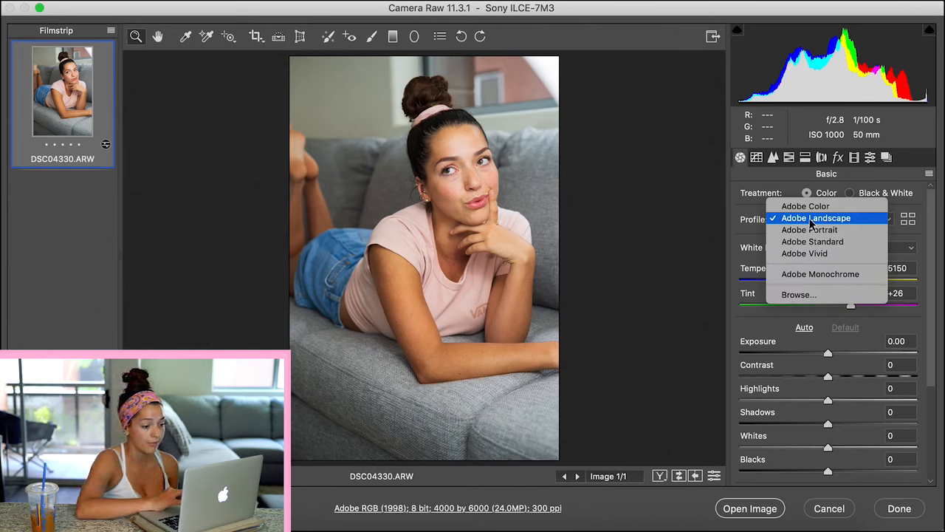
click(813, 230)
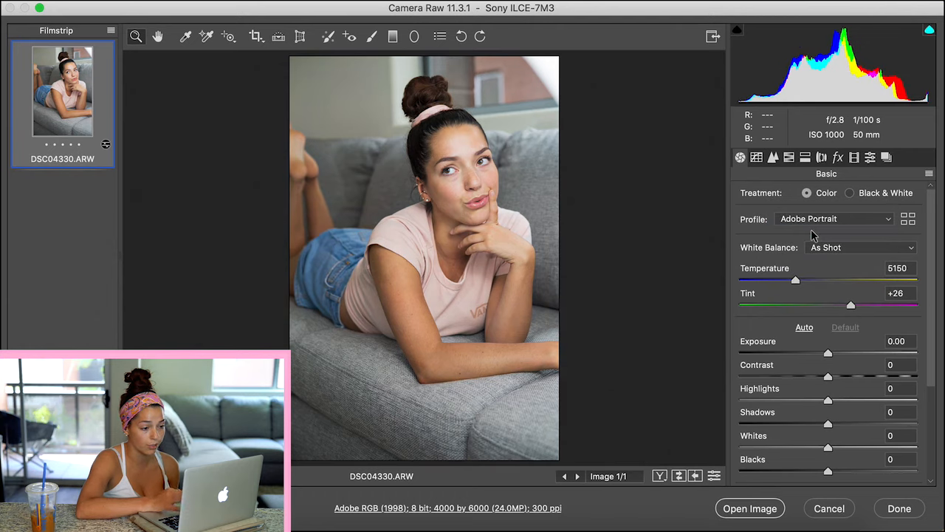
click(813, 222)
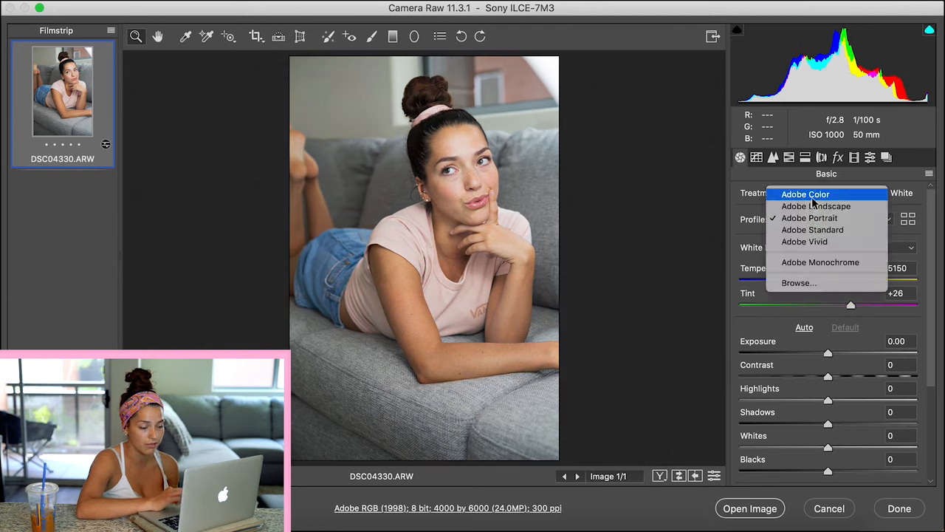
click(813, 196)
click(812, 218)
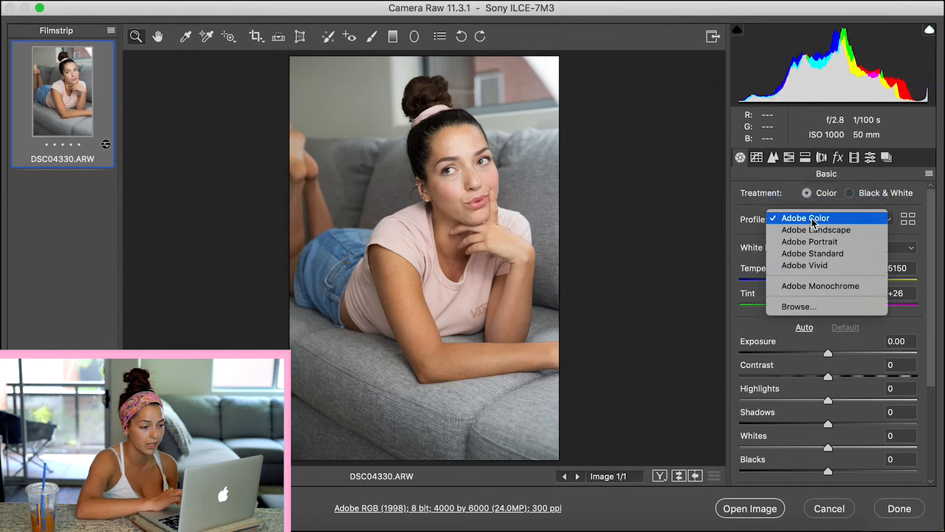
click(816, 230)
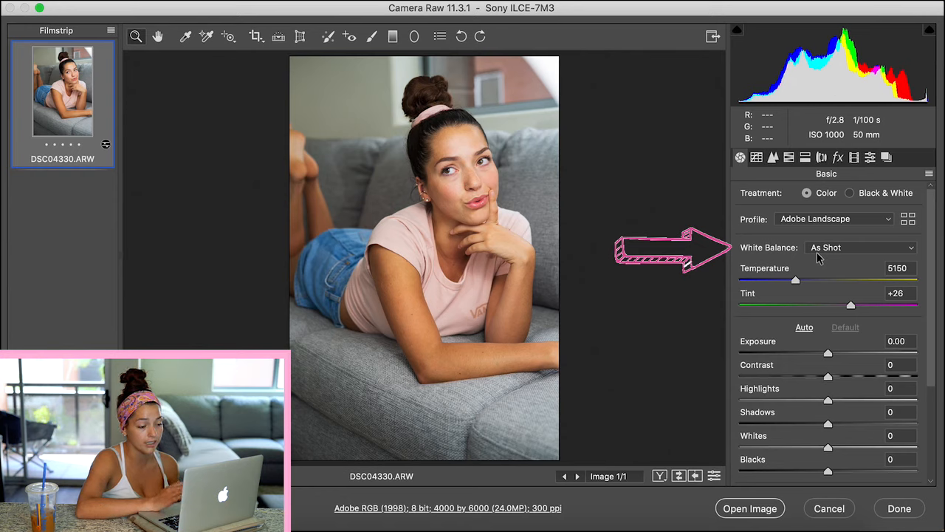
- Try a warmer white balance with the temperature at 6200, and undo back to the As Shot setting
click(849, 279)
drag(848, 280, 794, 278)
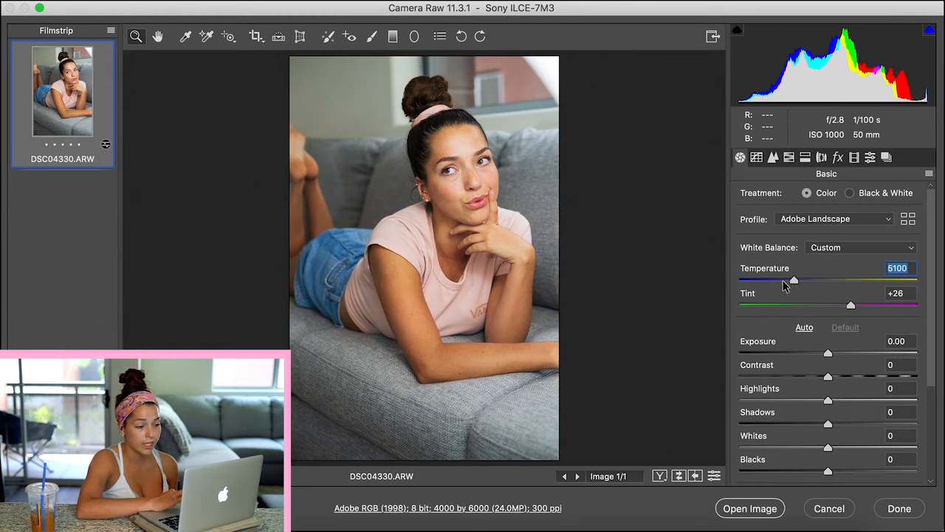
text(8400)
key(Tab)
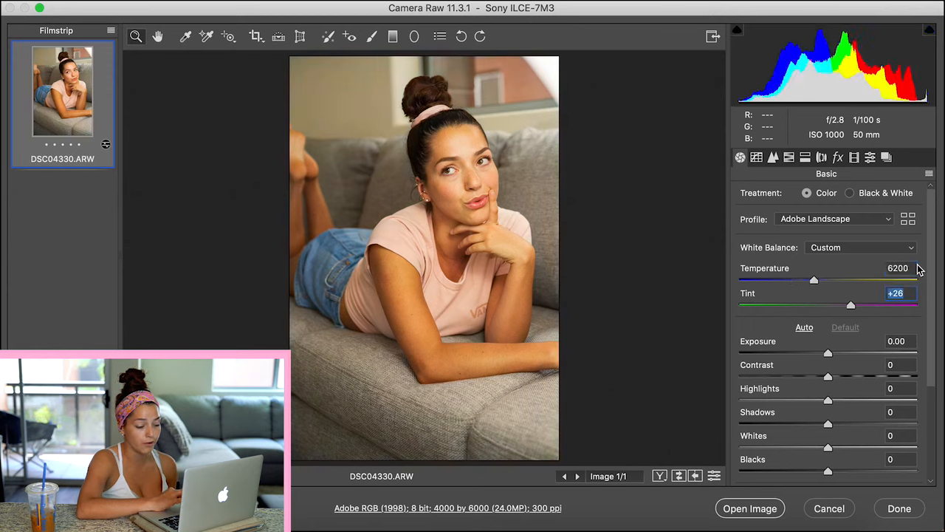
key(super+z)
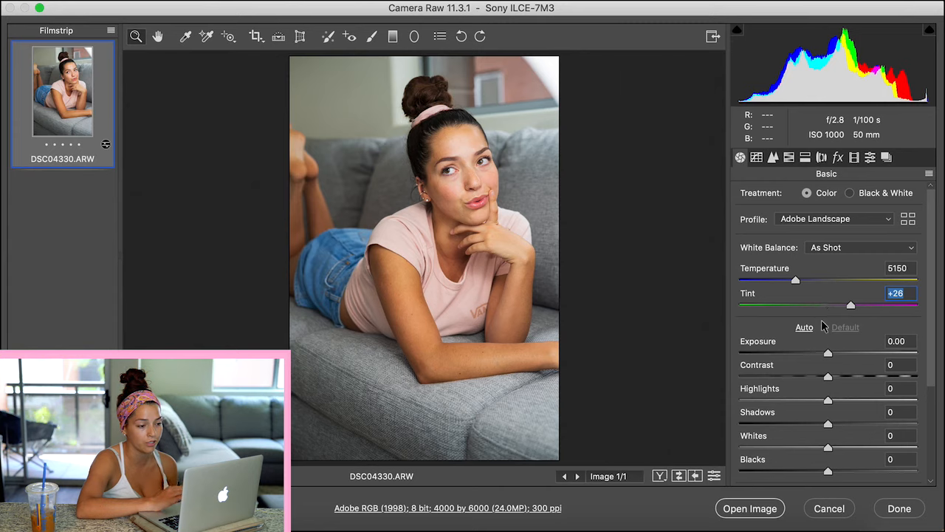
- Try lower and higher Contrast amounts on the photo and set Contrast to +18
drag(933, 203, 933, 238)
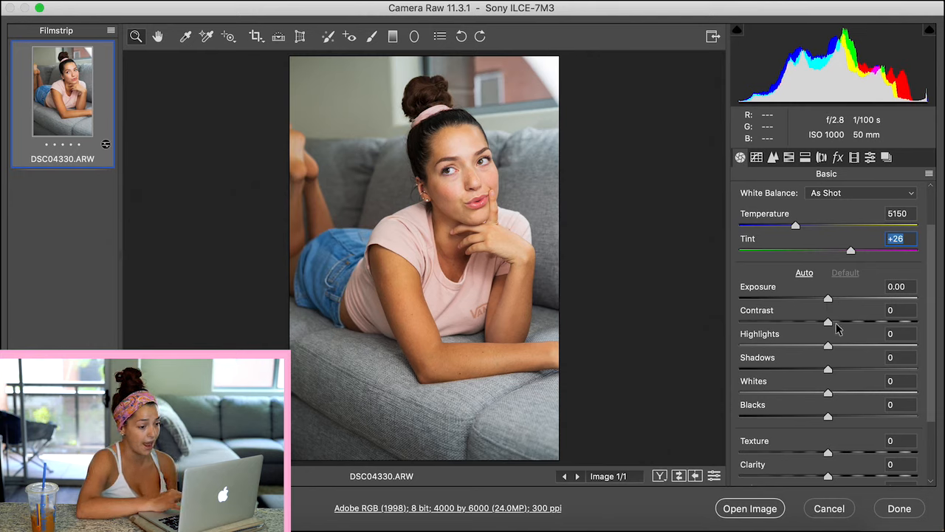
drag(835, 324, 848, 323)
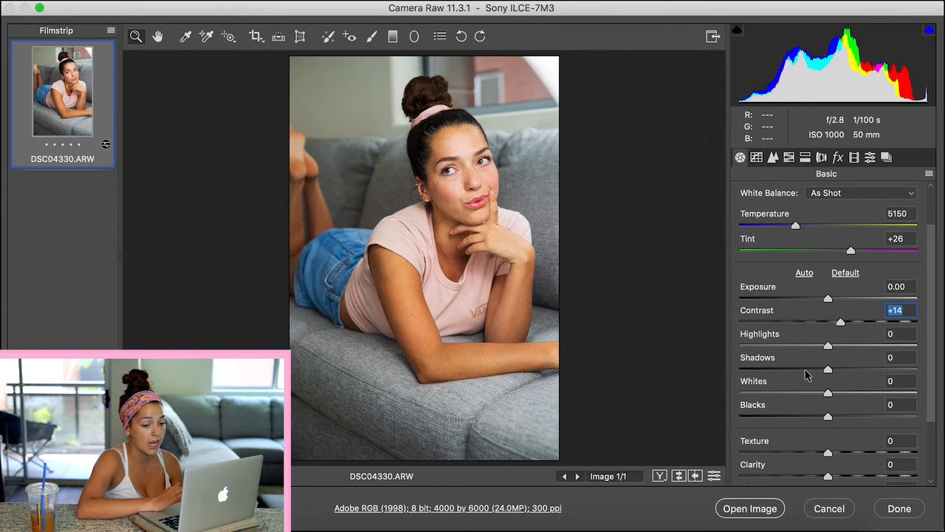
click(800, 323)
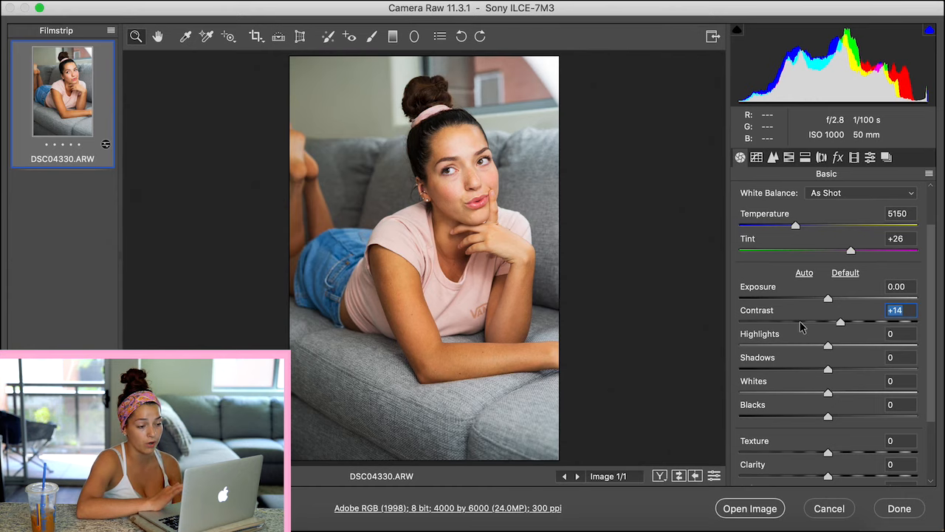
click(851, 323)
click(835, 323)
click(849, 324)
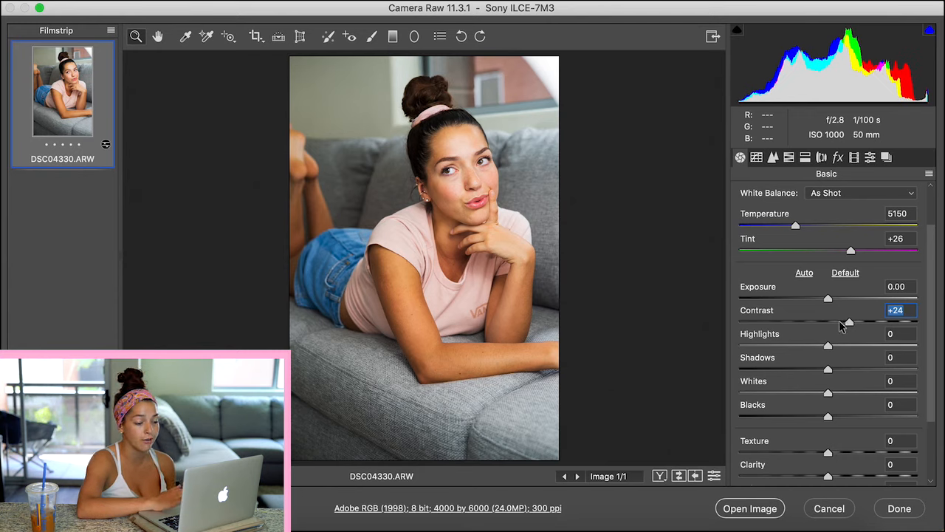
click(839, 324)
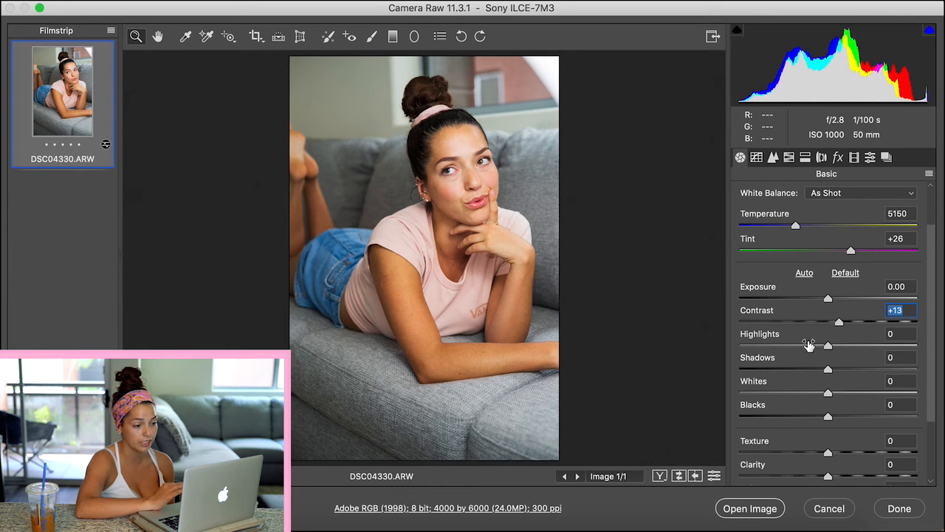
- Adjust the photo's Highlights, trying darker and brighter amounts, and set them to +13
click(842, 347)
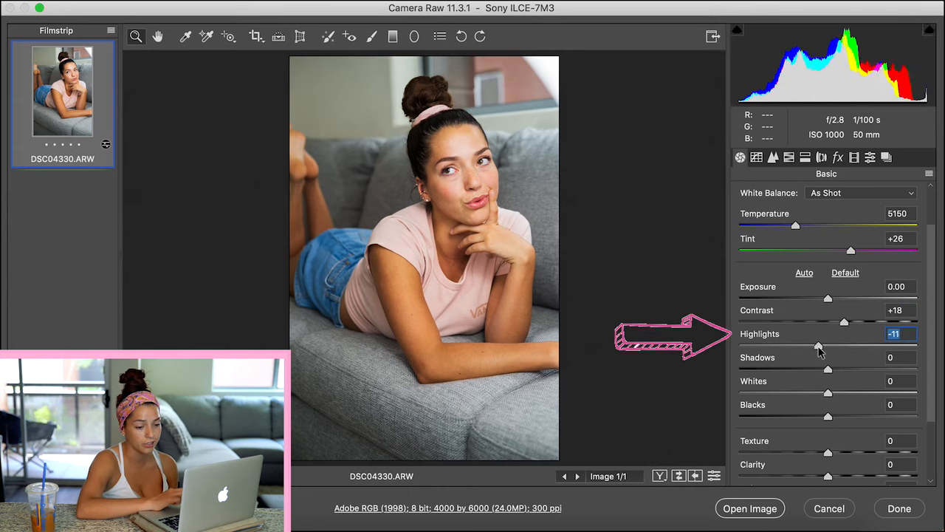
click(841, 346)
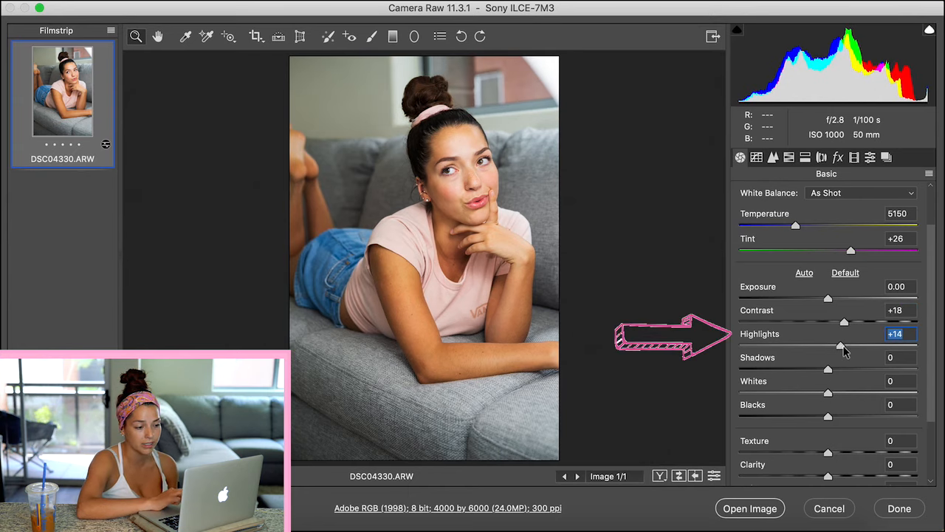
click(844, 346)
drag(843, 347, 840, 350)
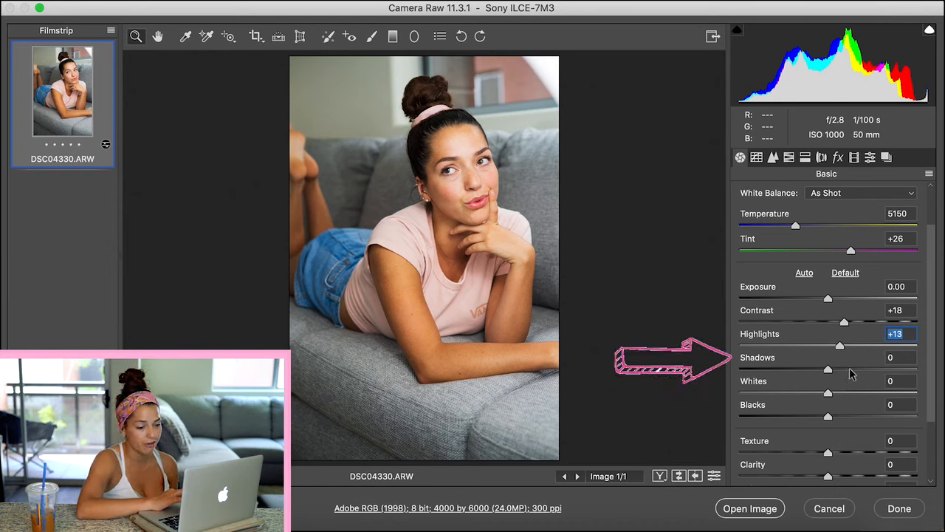
- Try several Shadows amounts between +4 and +31, and set Shadows to +21
click(849, 371)
key(Tab)
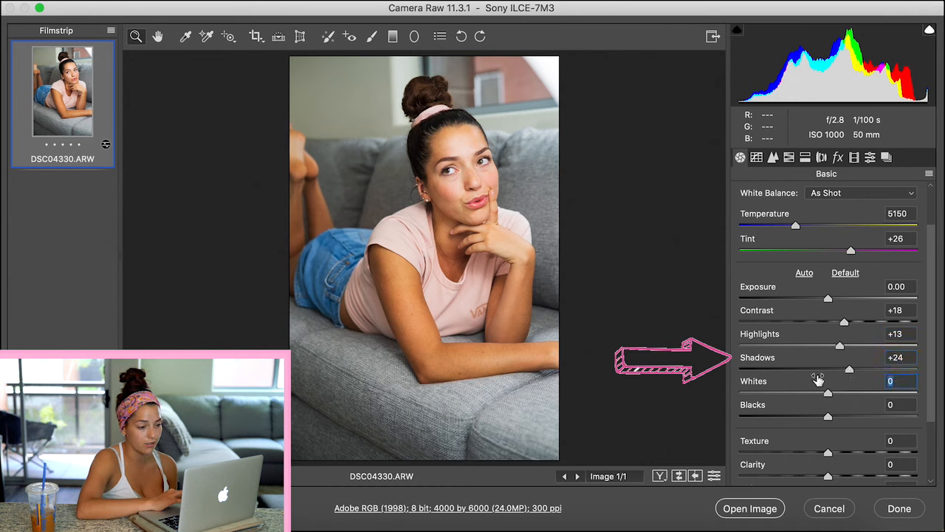
click(827, 369)
click(856, 369)
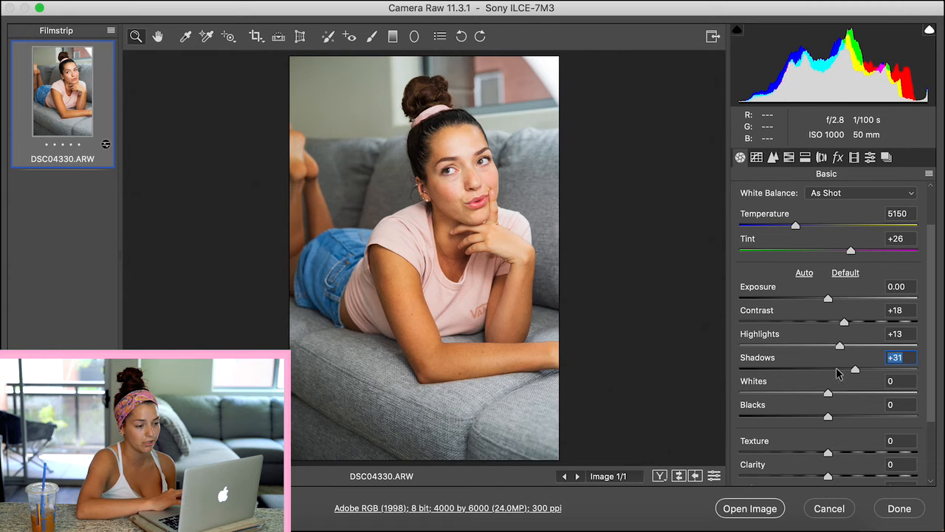
click(832, 370)
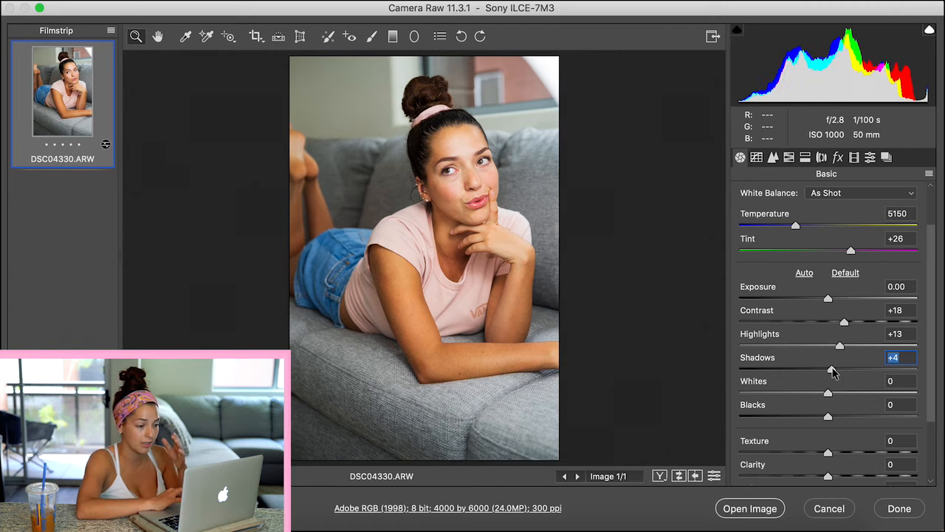
drag(833, 372, 847, 371)
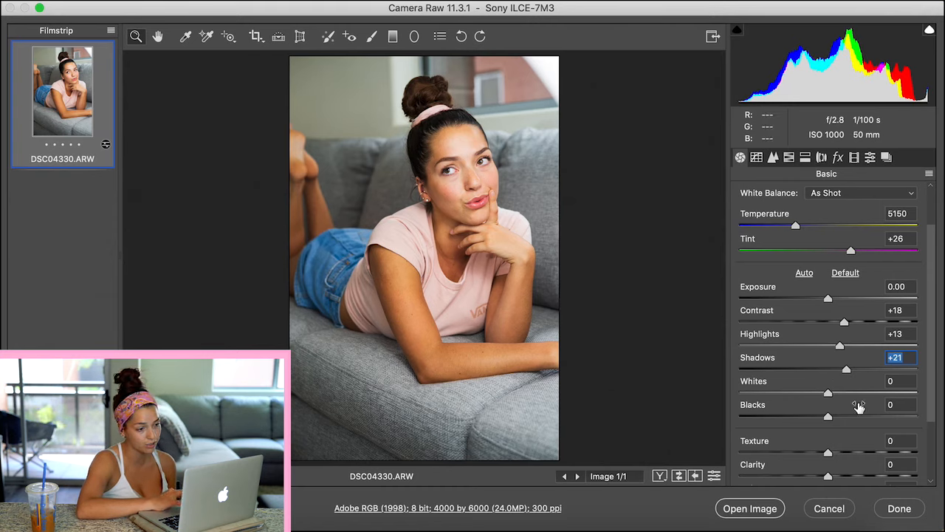
- Set the photo's Whites to +9 and its Blacks to -20
drag(845, 392, 836, 393)
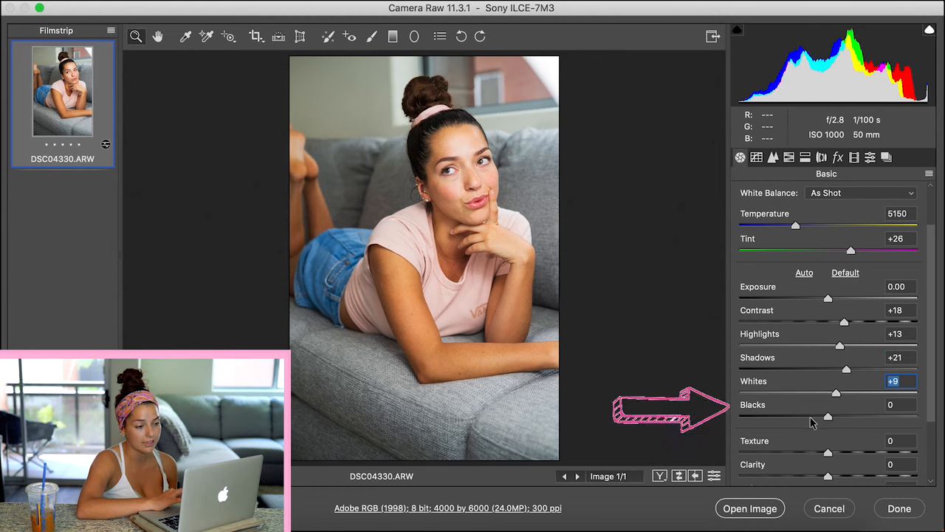
click(810, 417)
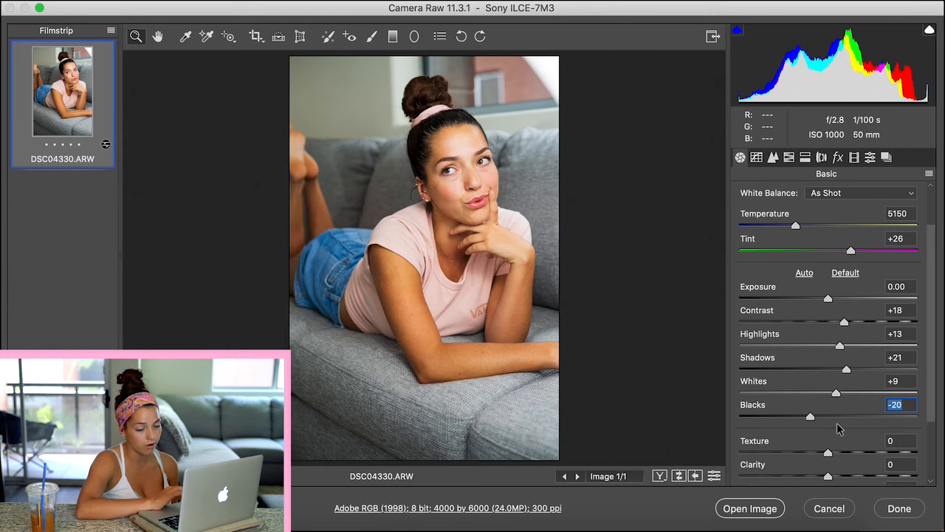
- Try positive and negative Clarity amounts on the photo, including +80 and -53, and set Clarity to -8
scroll(839, 428, down, 2)
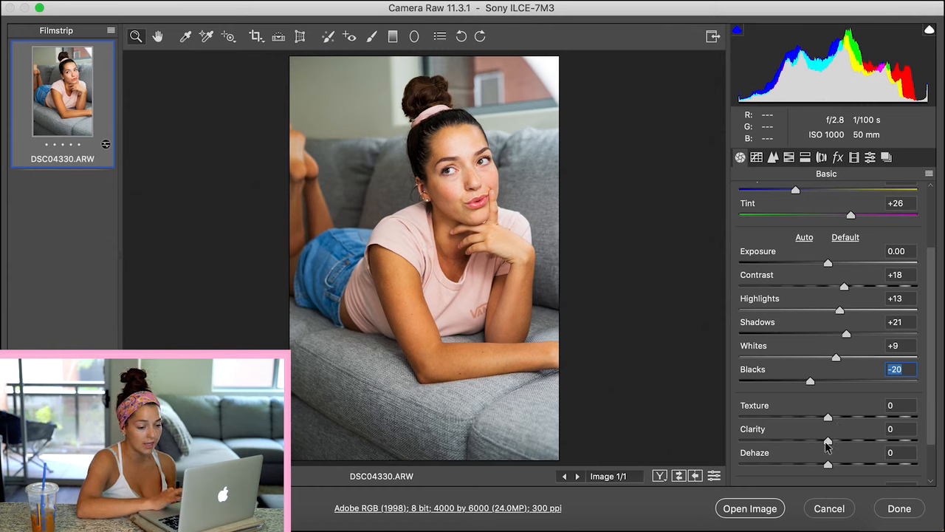
mouse_move(828, 444)
mouse_down()
mouse_move(865, 440)
mouse_move(827, 441)
mouse_up()
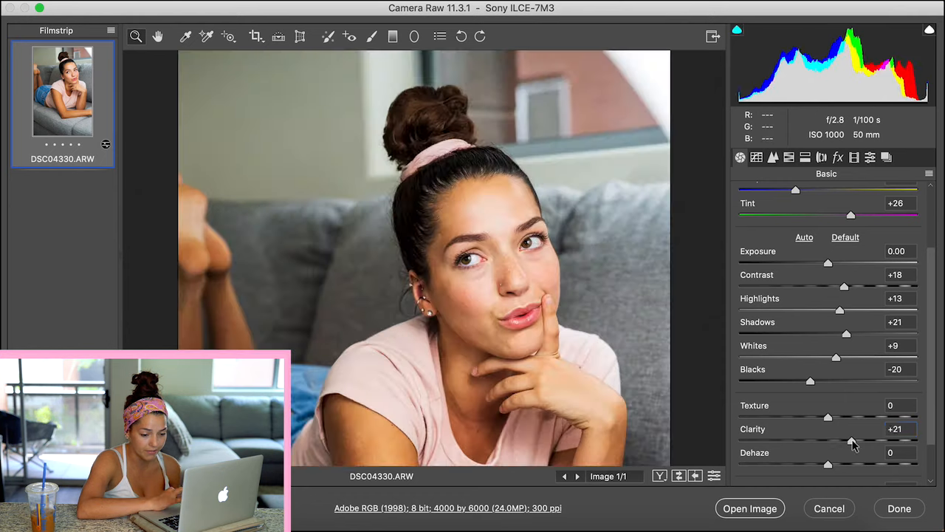
drag(852, 441, 899, 441)
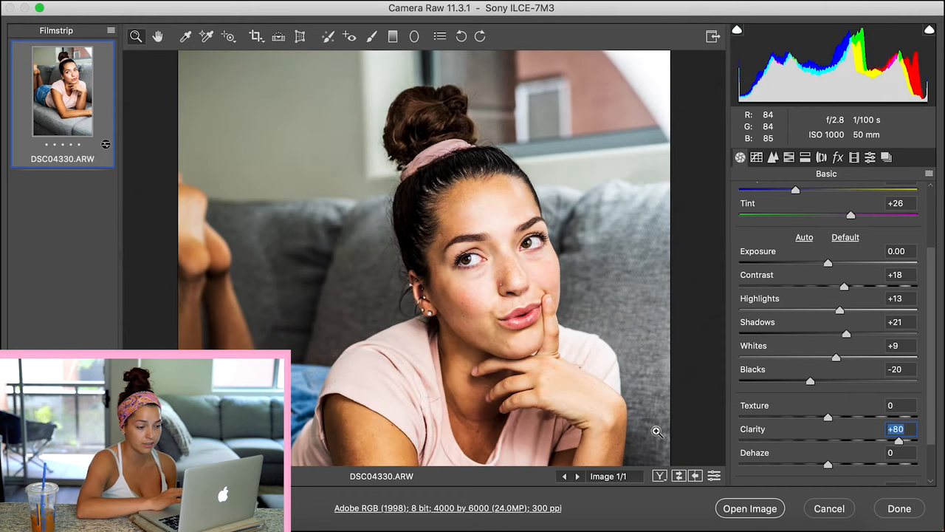
key(super+z)
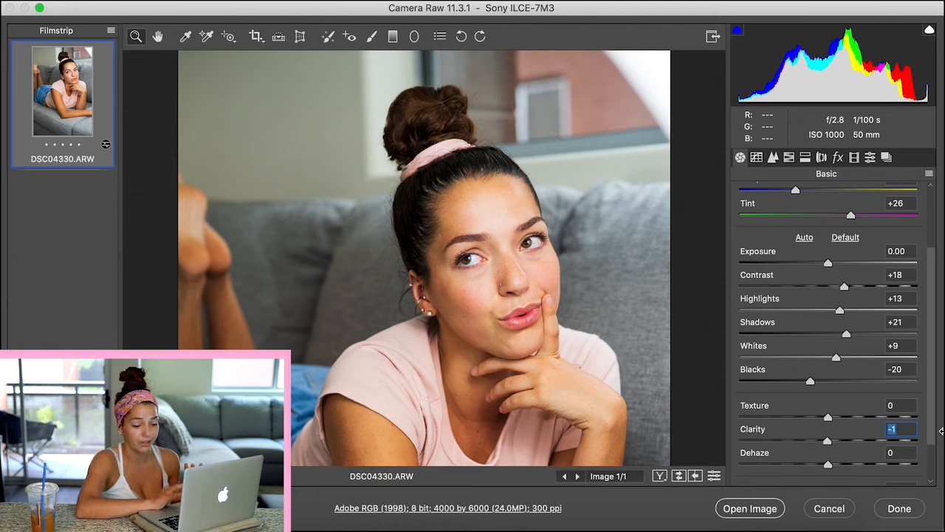
text(-3)
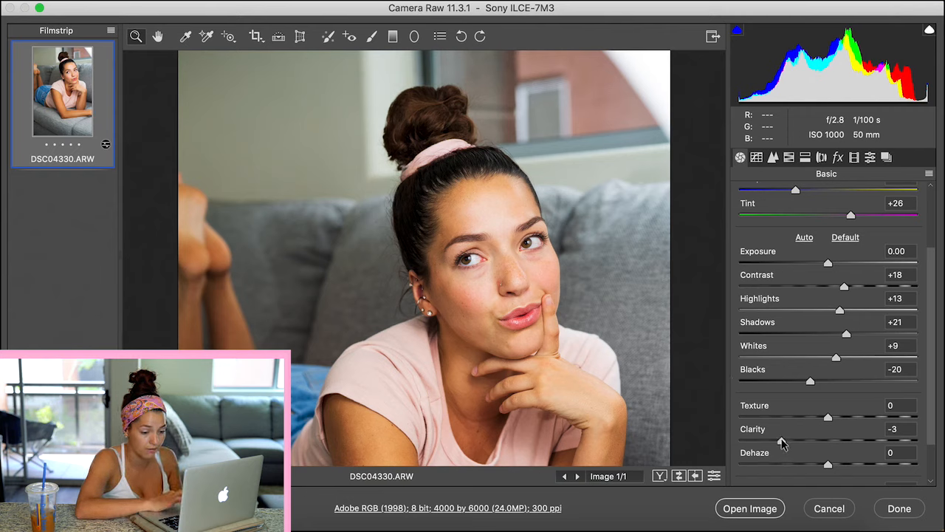
click(782, 442)
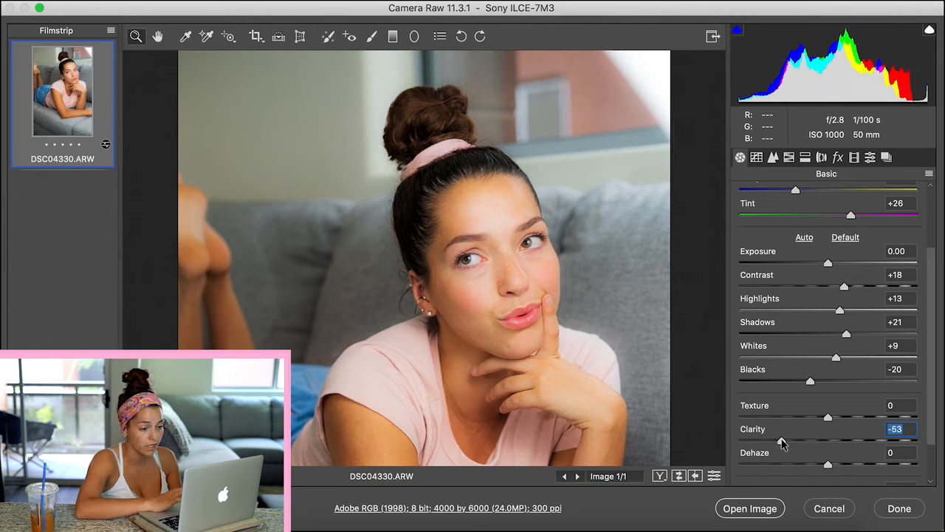
drag(781, 442, 823, 443)
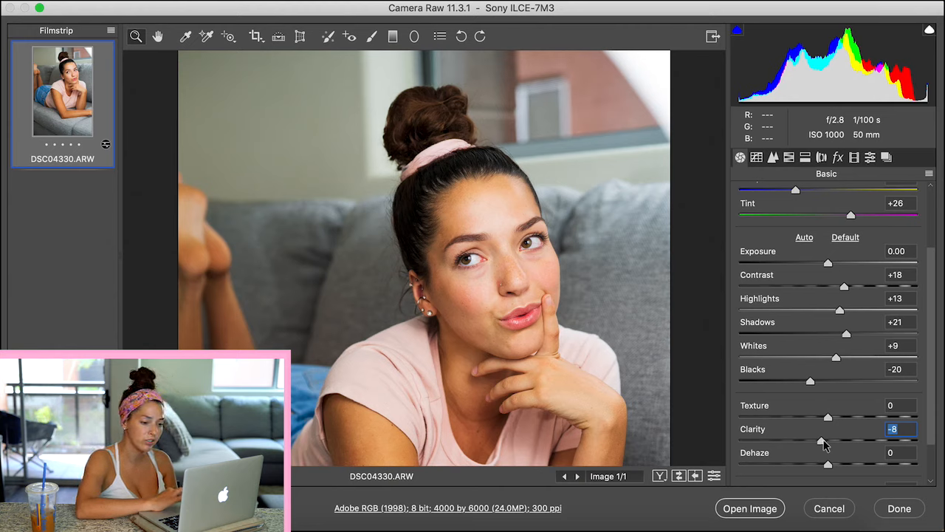
- Try the photo's overall Saturation at +55, and set Vibrance to +36 and Saturation to +9
drag(934, 356, 932, 390)
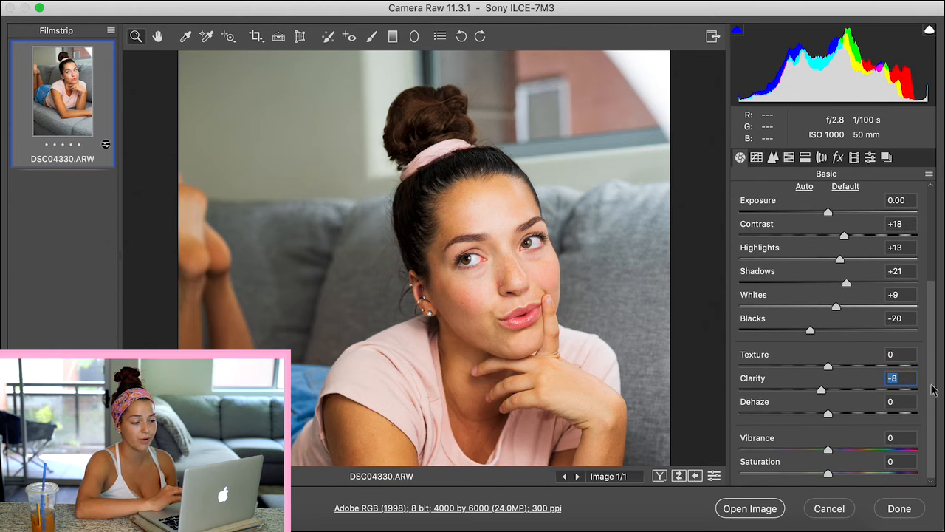
click(852, 433)
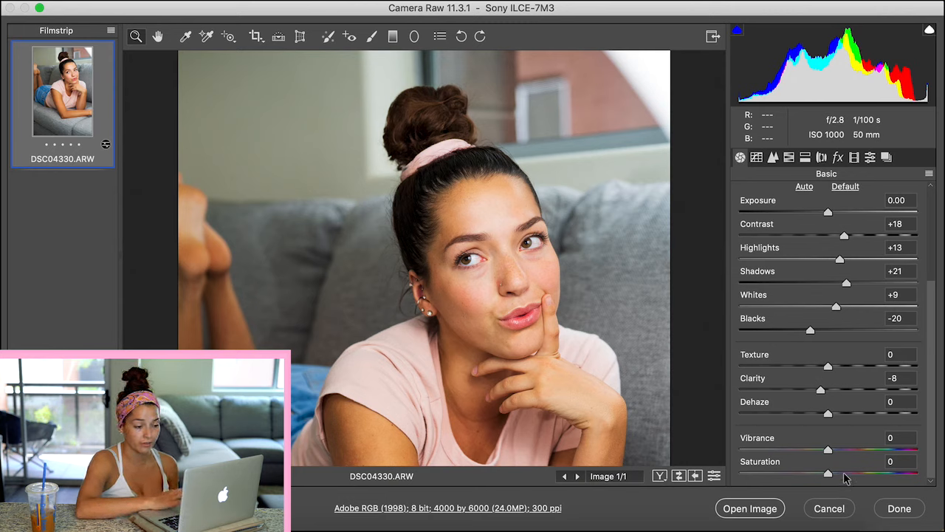
drag(839, 478, 878, 479)
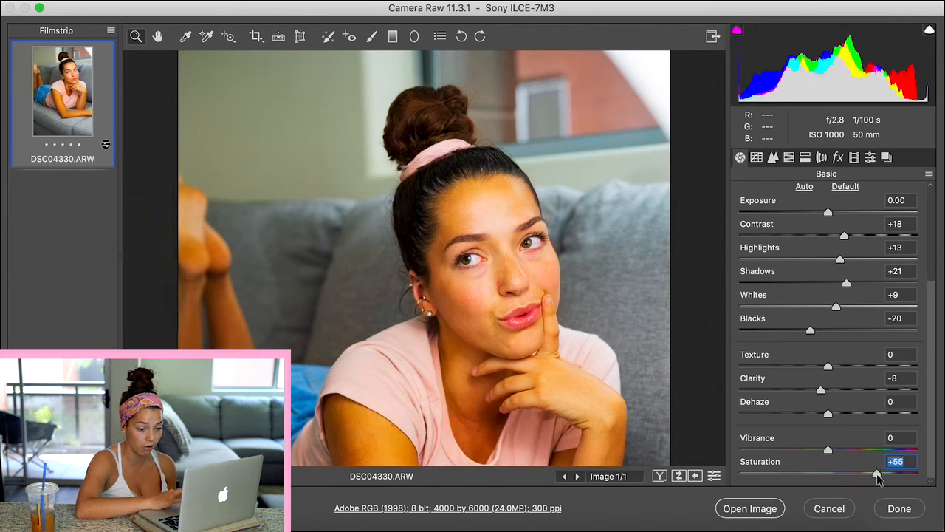
drag(878, 478, 860, 449)
click(273, 135)
key(super+0)
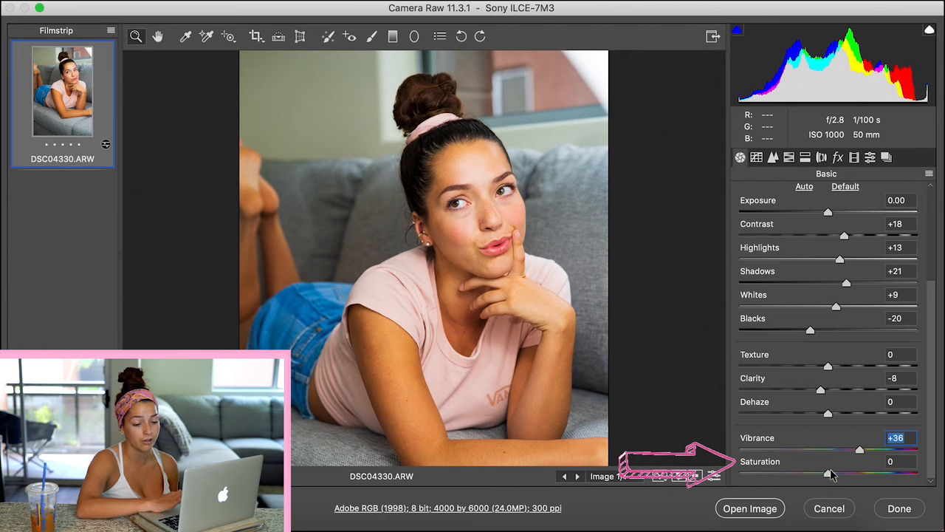
drag(835, 478, 836, 477)
click(254, 238)
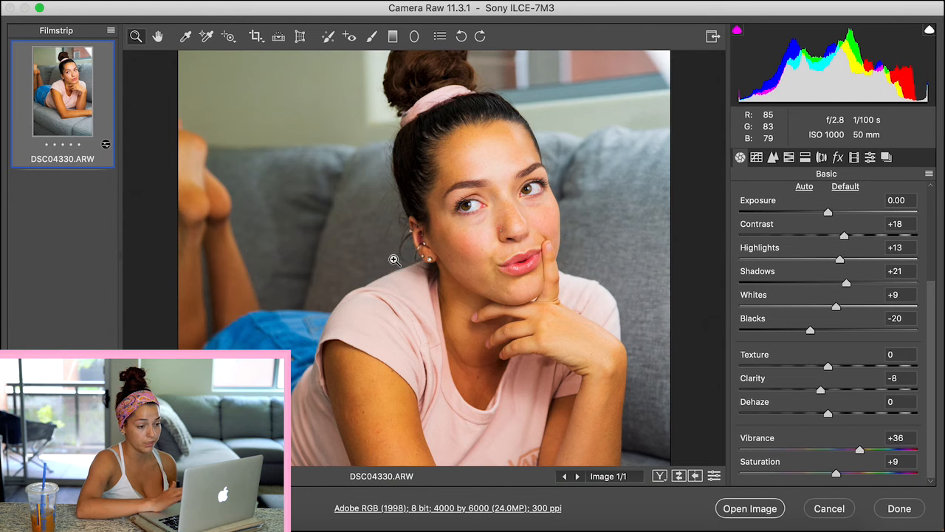
- Look over the parametric Tone Curve sliders, the Detail settings and the HSL hue and saturation controls
click(758, 158)
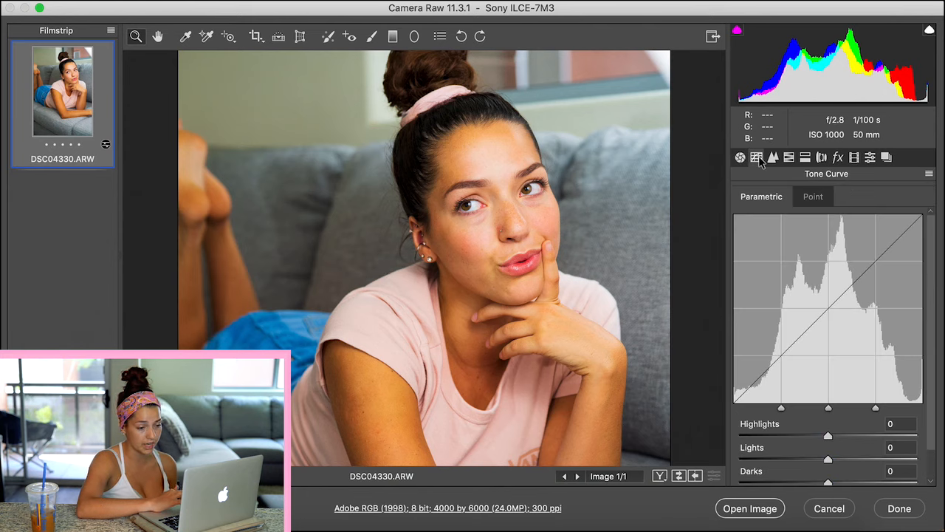
scroll(794, 383, down, 2)
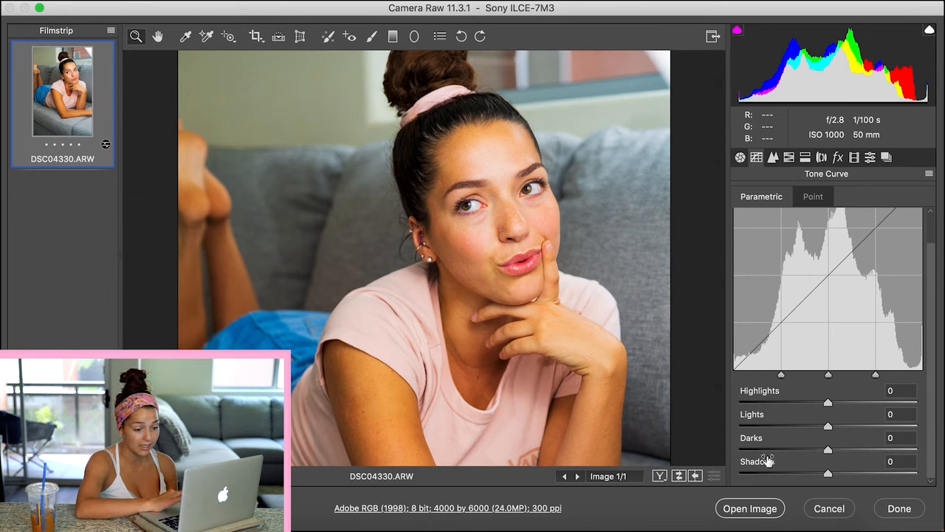
click(775, 161)
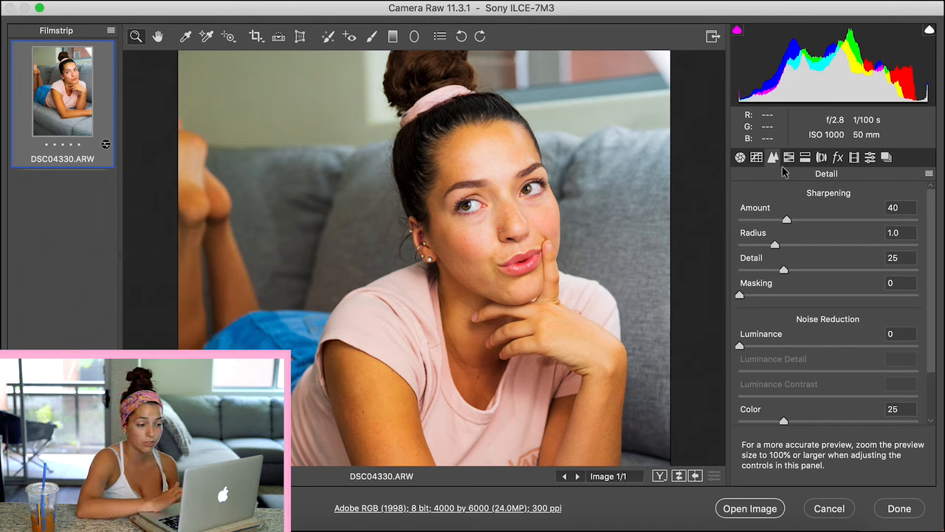
click(790, 159)
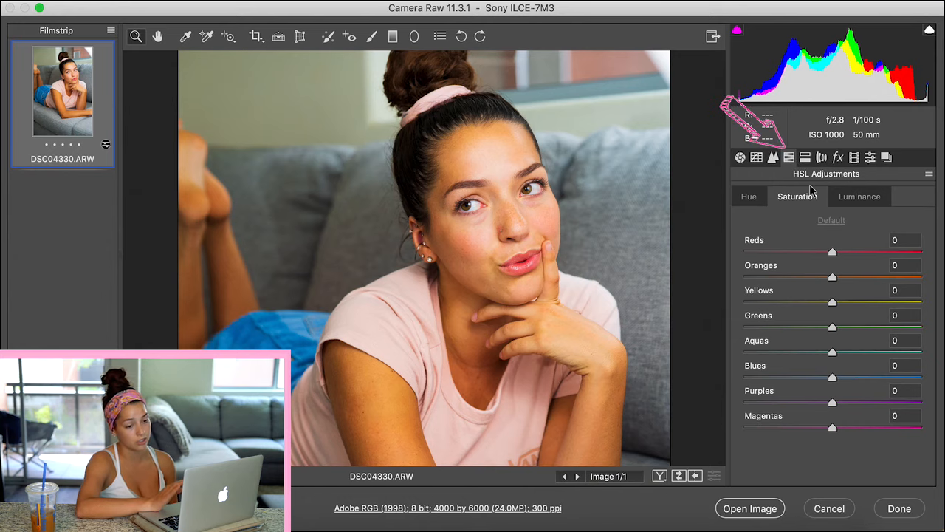
click(759, 201)
click(786, 200)
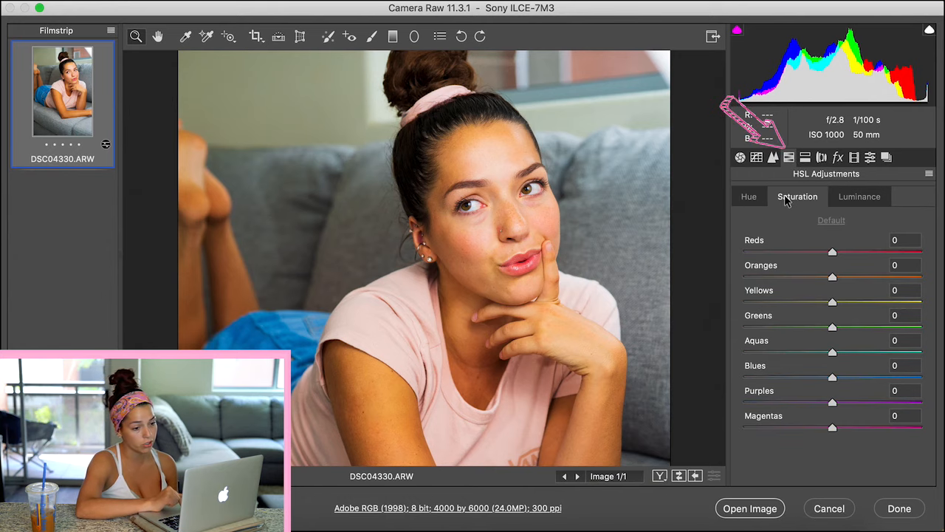
- In the HSL adjustments, set the Oranges saturation to -11 and the Oranges luminance to -18, trying luminance amounts down to -24
click(852, 198)
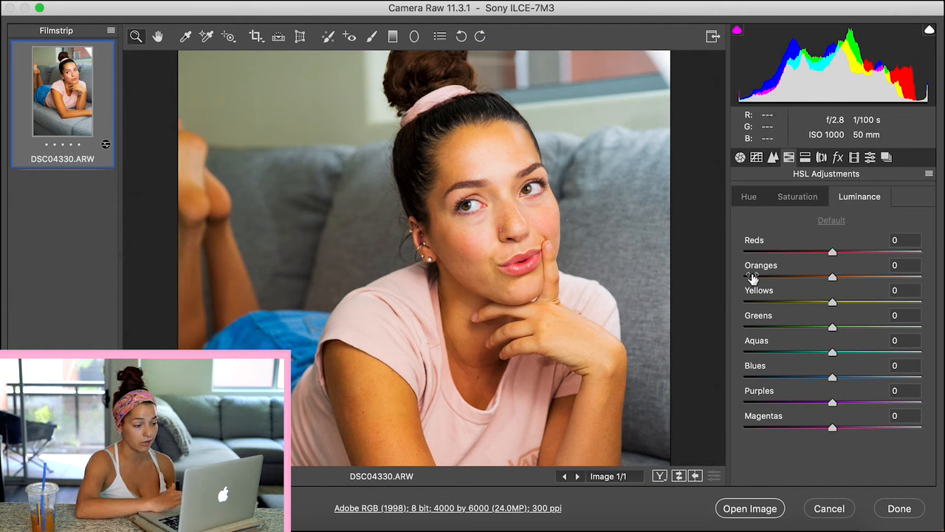
drag(833, 280, 818, 280)
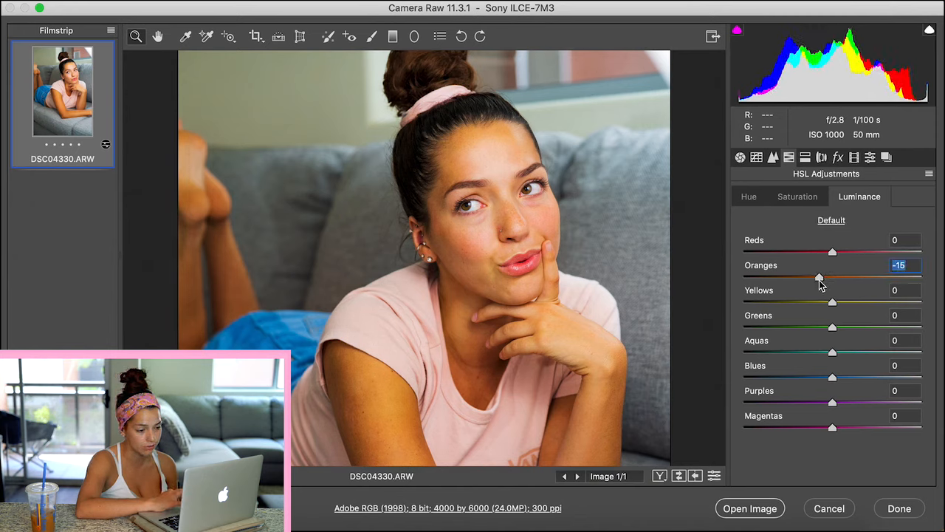
click(790, 200)
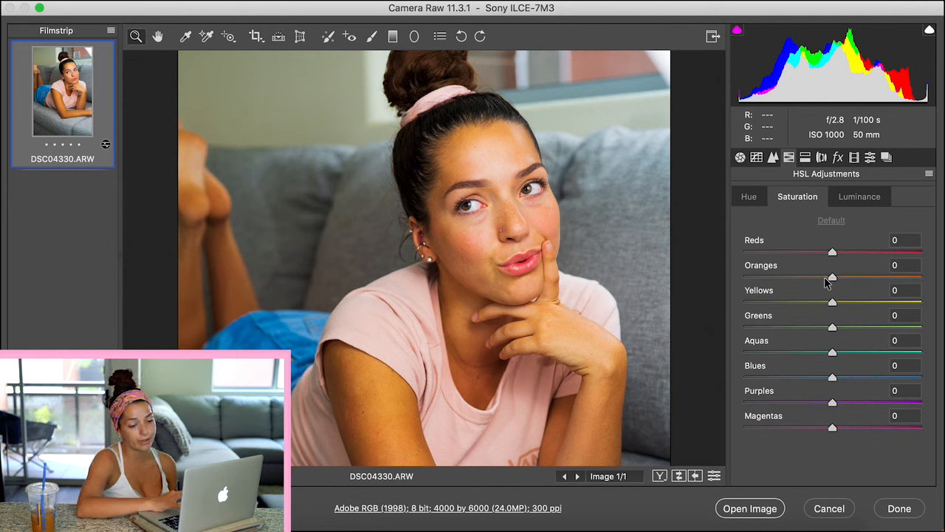
drag(826, 280, 823, 280)
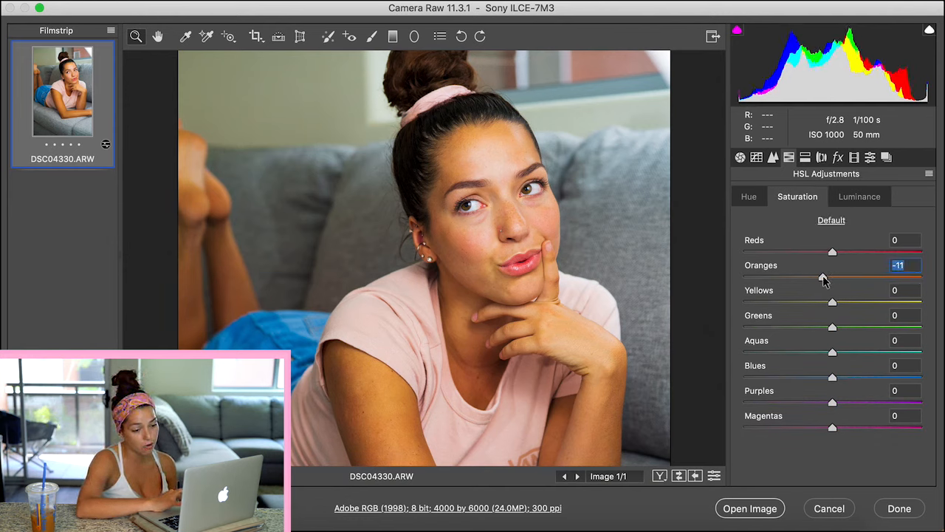
click(871, 196)
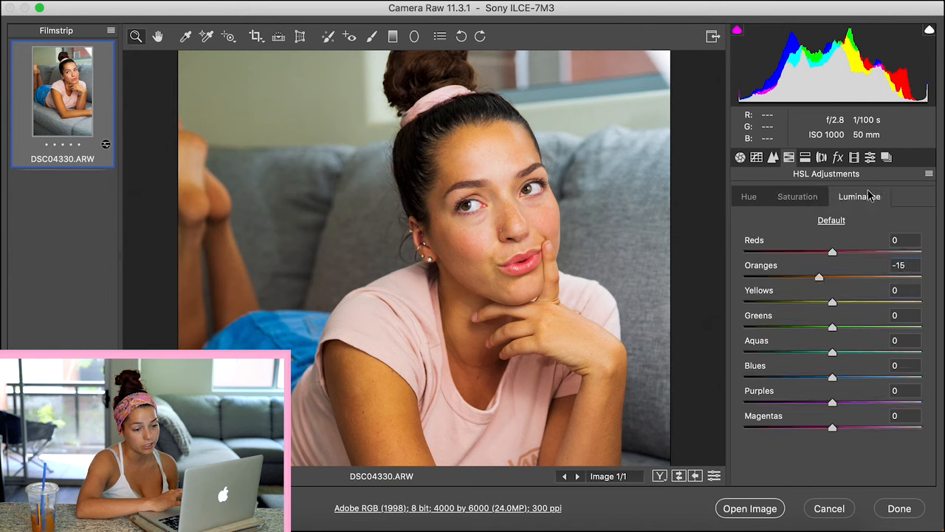
drag(837, 274, 812, 283)
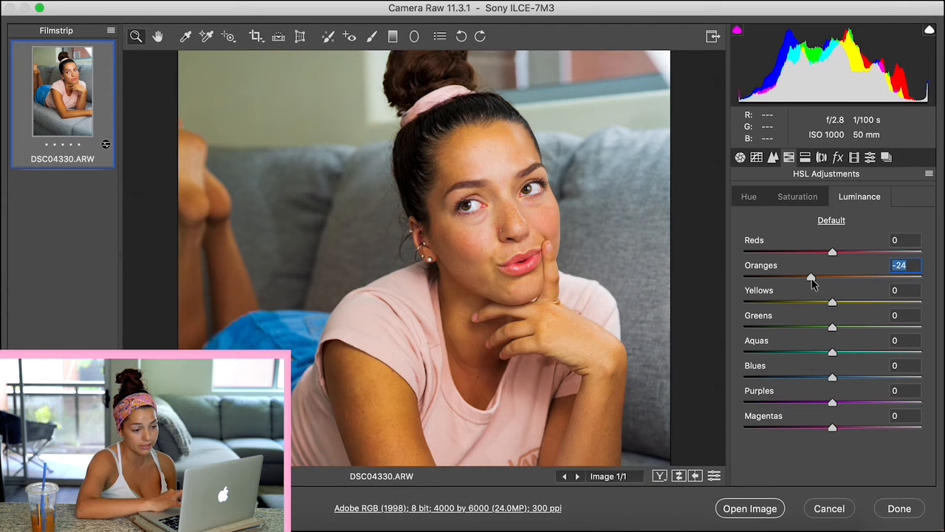
drag(813, 281, 815, 285)
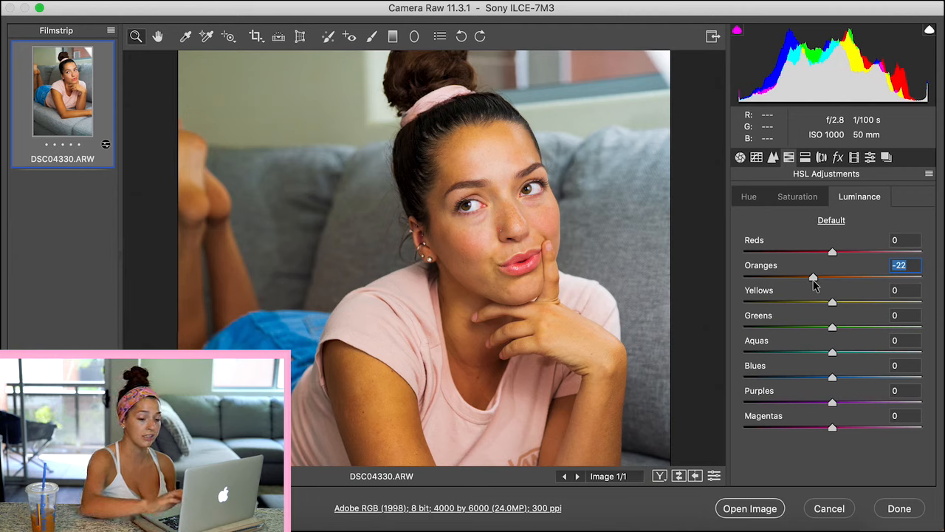
drag(813, 278, 816, 279)
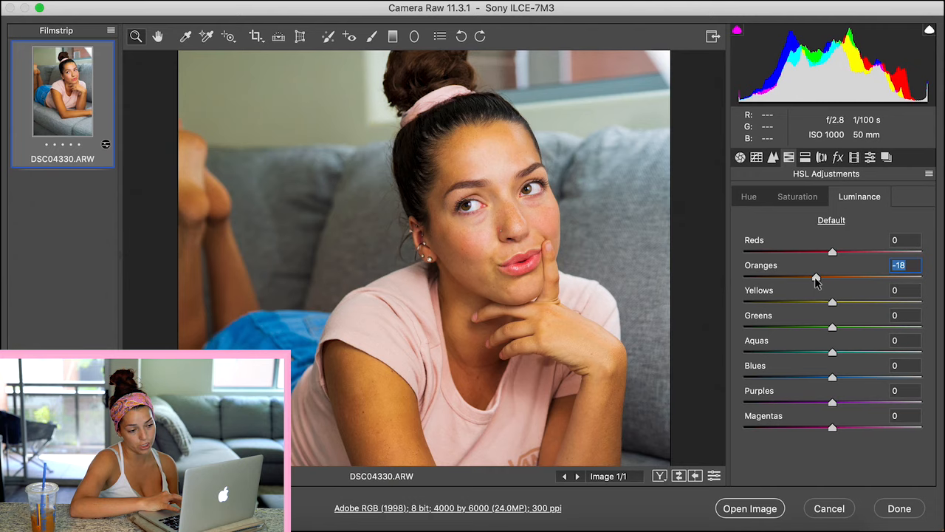
- Try weaker and stronger Oranges saturation amounts, including -18 and -5, and set the Oranges saturation to -10
click(797, 198)
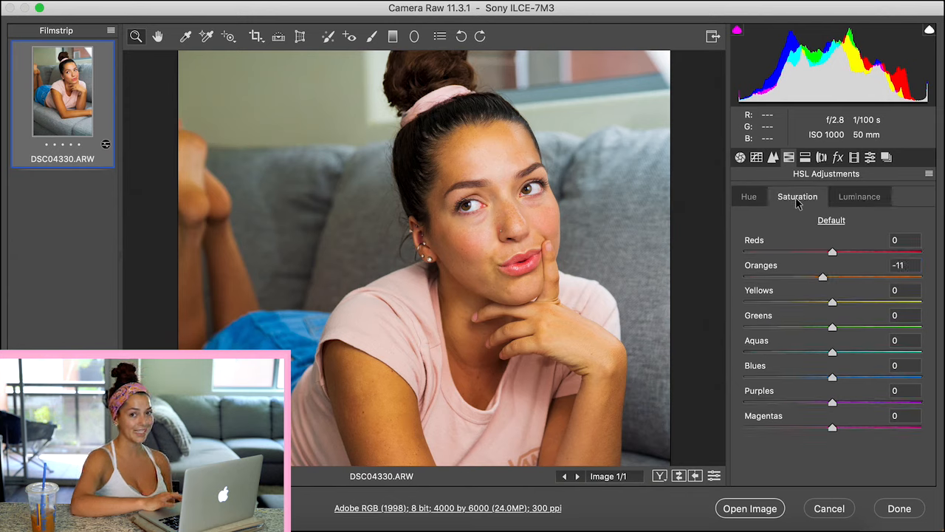
drag(820, 279, 814, 277)
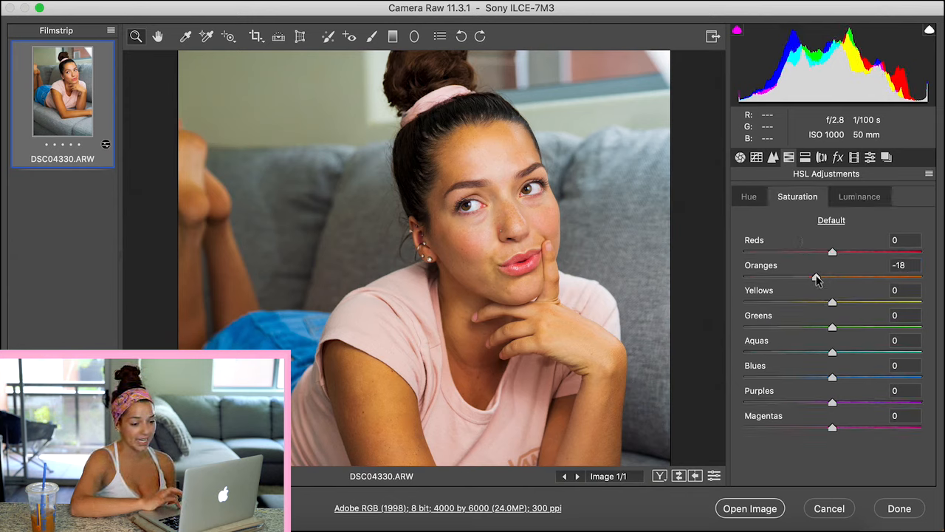
key(Up)
key(Up)
key(Up)
key(Up)
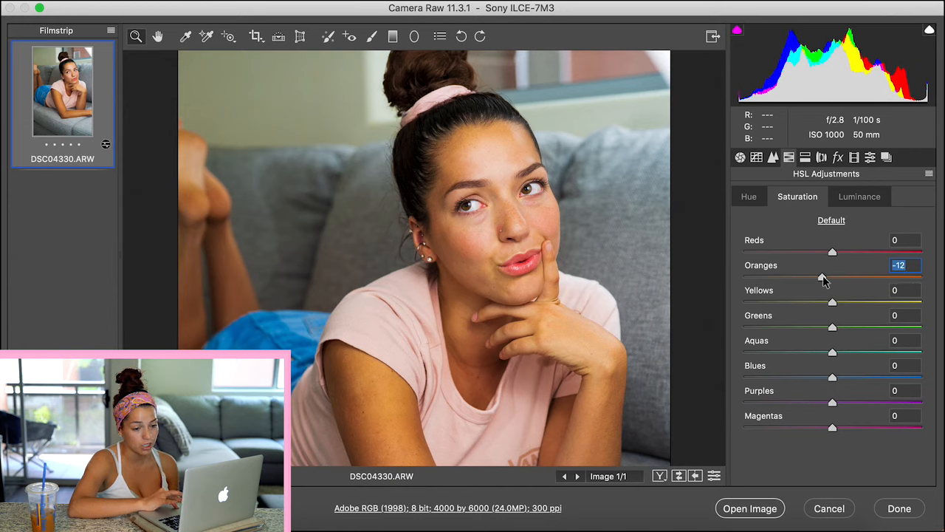
drag(823, 276, 895, 282)
drag(883, 285, 830, 293)
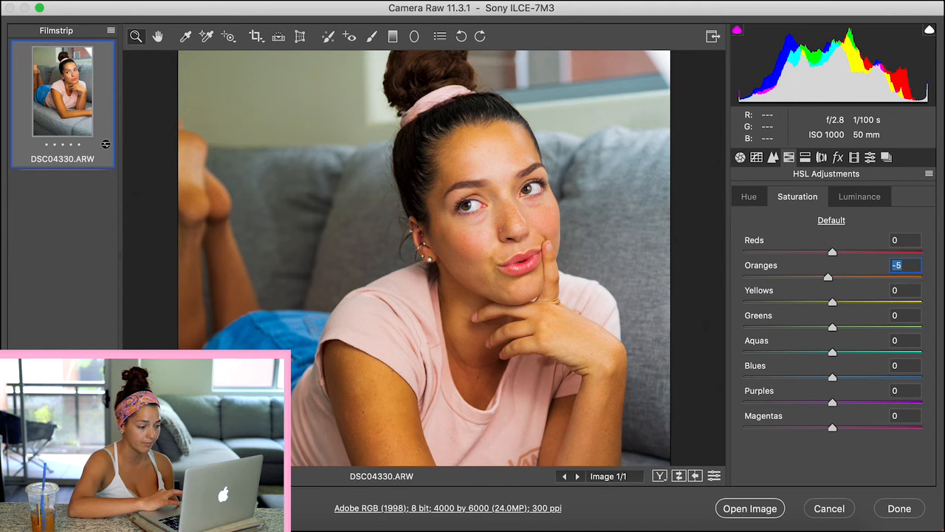
drag(828, 277, 823, 277)
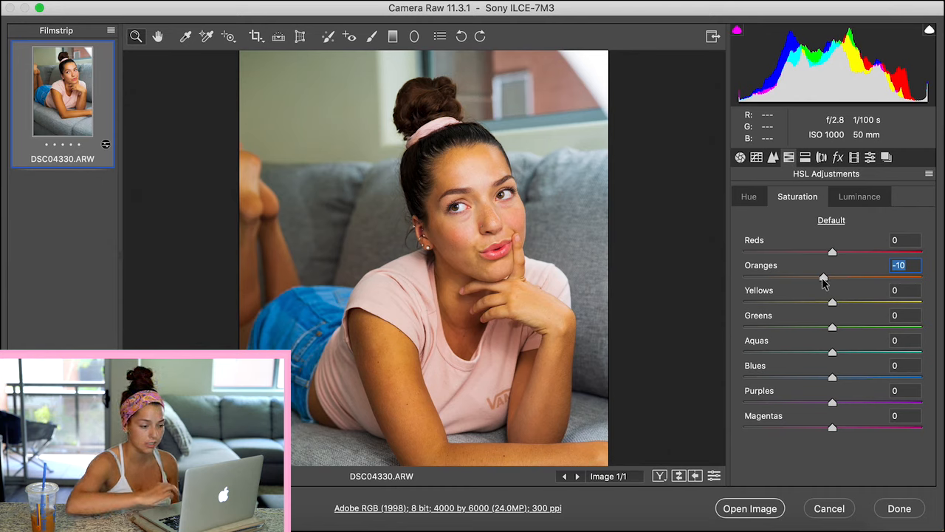
- Set the Oranges saturation to -8 and adjust the Reds saturation, trying +11 and +64 and settling on less than +64
click(859, 197)
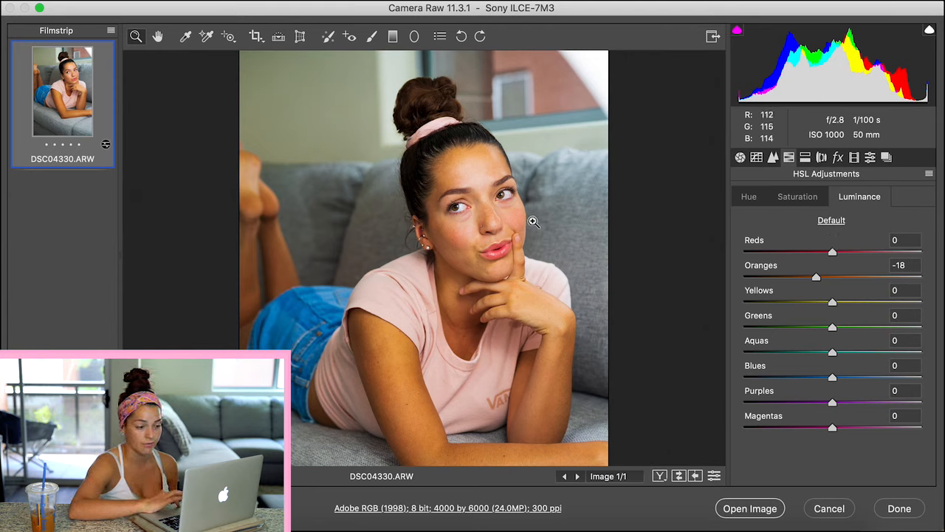
mouse_move(834, 253)
mouse_down()
mouse_move(866, 255)
mouse_move(818, 253)
mouse_move(842, 253)
mouse_up()
click(801, 198)
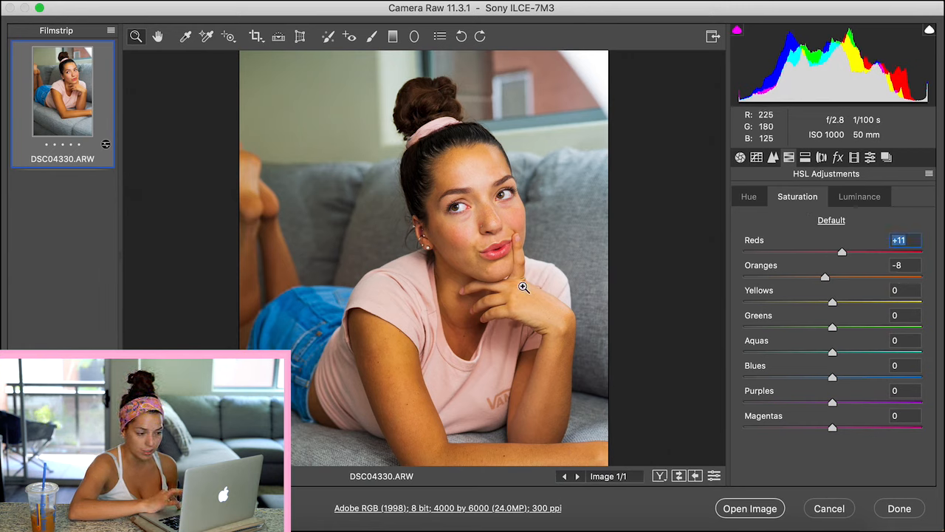
drag(876, 251, 890, 253)
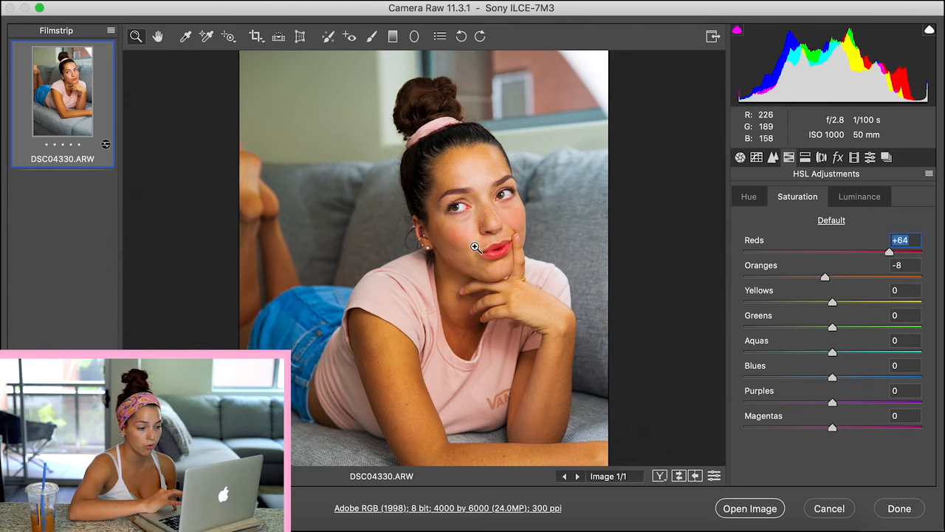
click(457, 233)
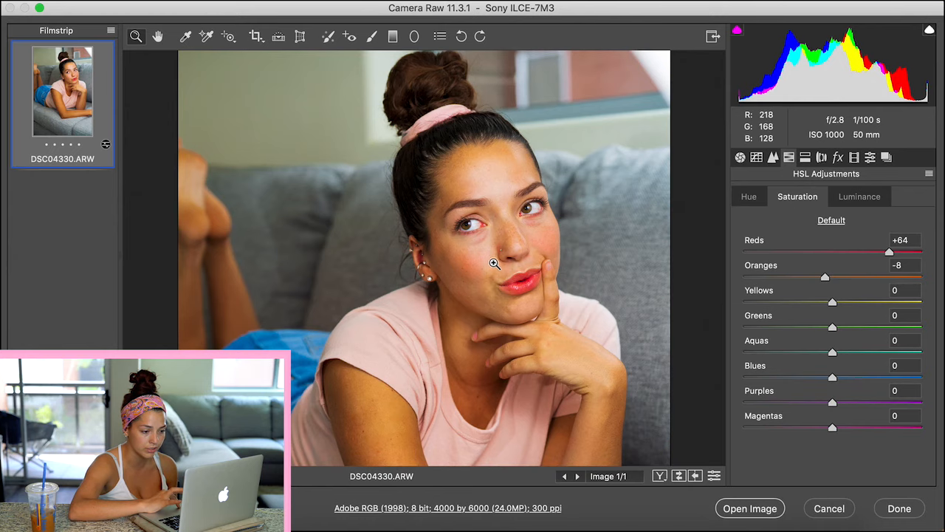
click(849, 252)
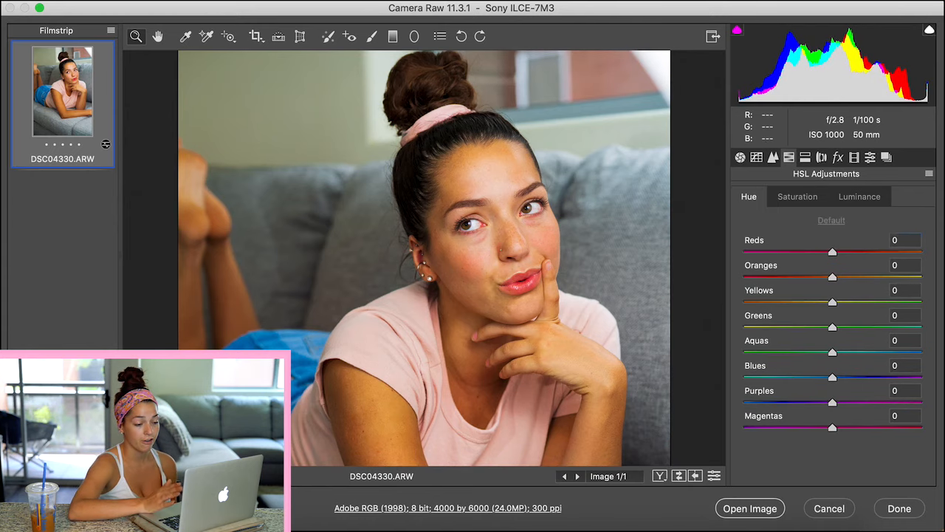
- In the HSL adjustments, set the Magentas hue to +3, and try a strong positive Blues hue shift before resetting it
key(super+minus)
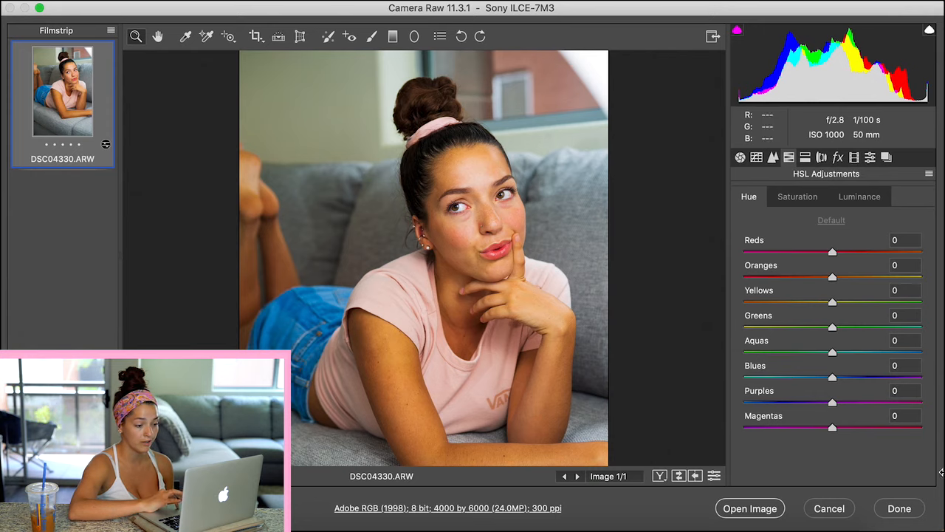
mouse_move(833, 429)
mouse_down()
mouse_move(871, 429)
mouse_move(836, 429)
mouse_up()
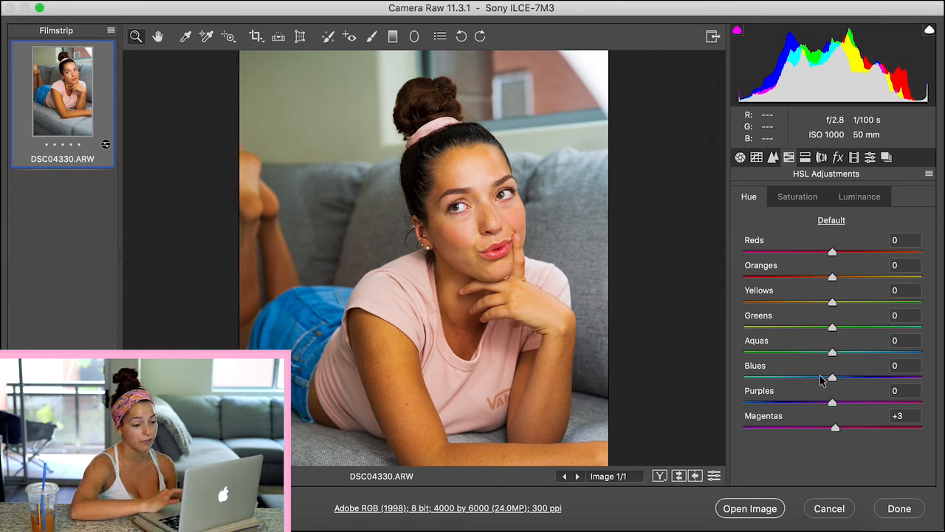
drag(821, 379, 889, 384)
double_click(887, 378)
- In the camera calibration, set the Green Primary hue to -28, the Blue Primary hue to -28 and the Blue Primary saturation to -10
click(854, 158)
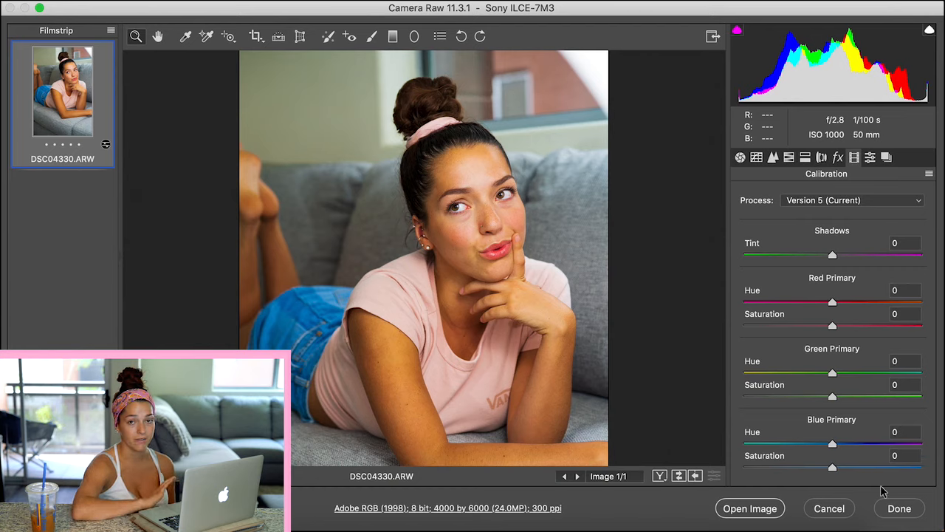
click(789, 445)
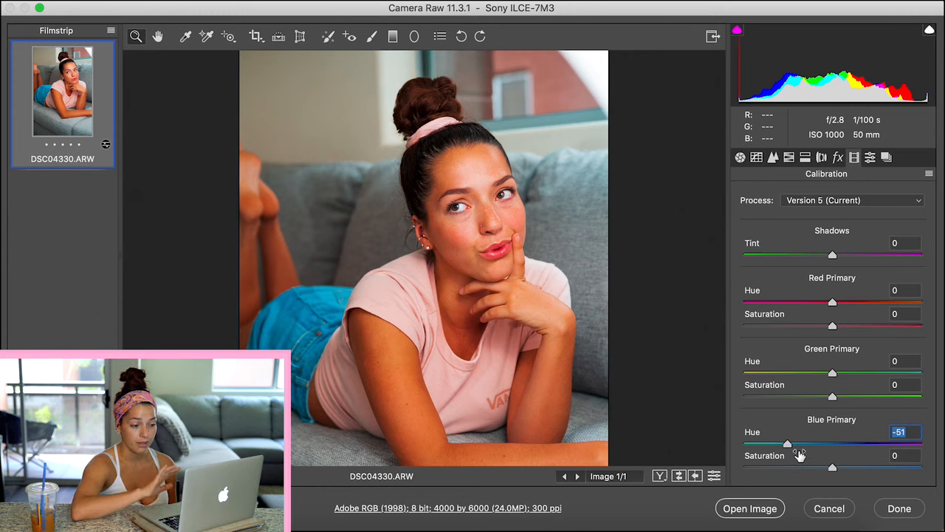
drag(833, 374, 790, 377)
drag(787, 443, 812, 448)
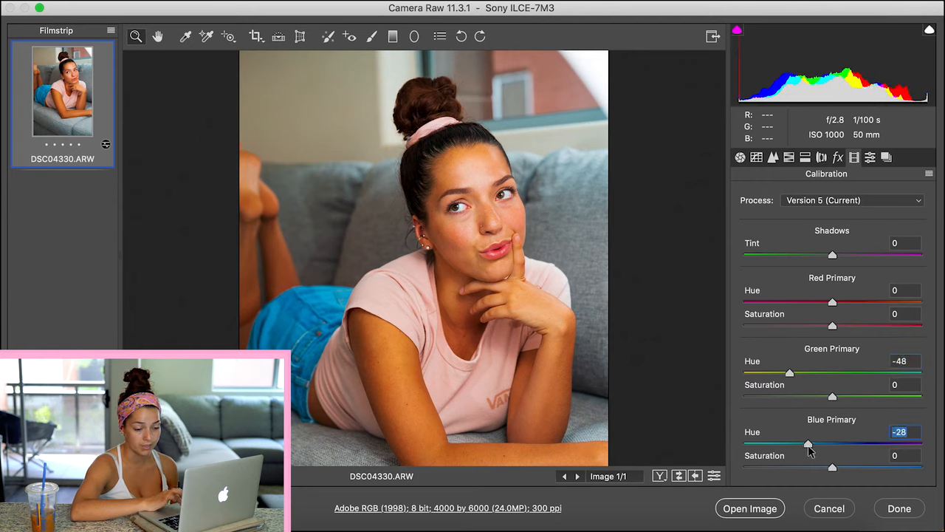
drag(806, 374, 809, 376)
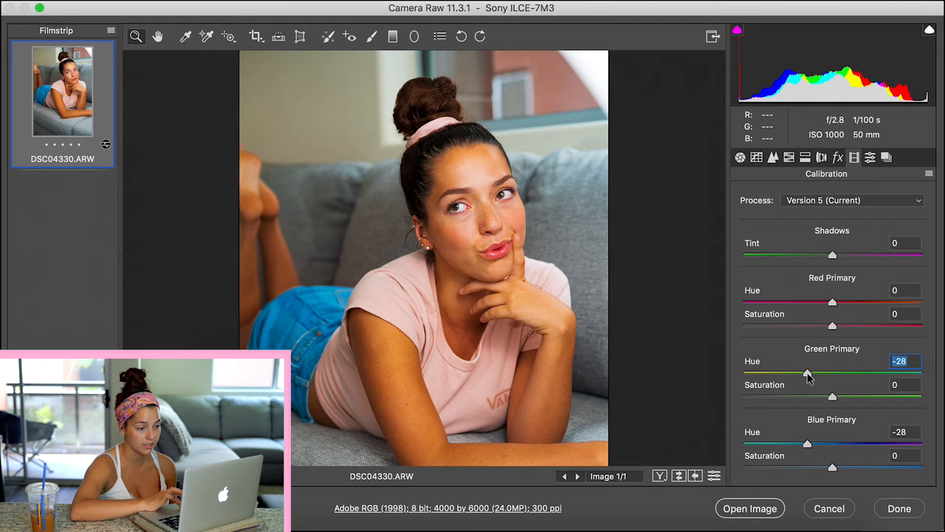
drag(832, 468, 818, 468)
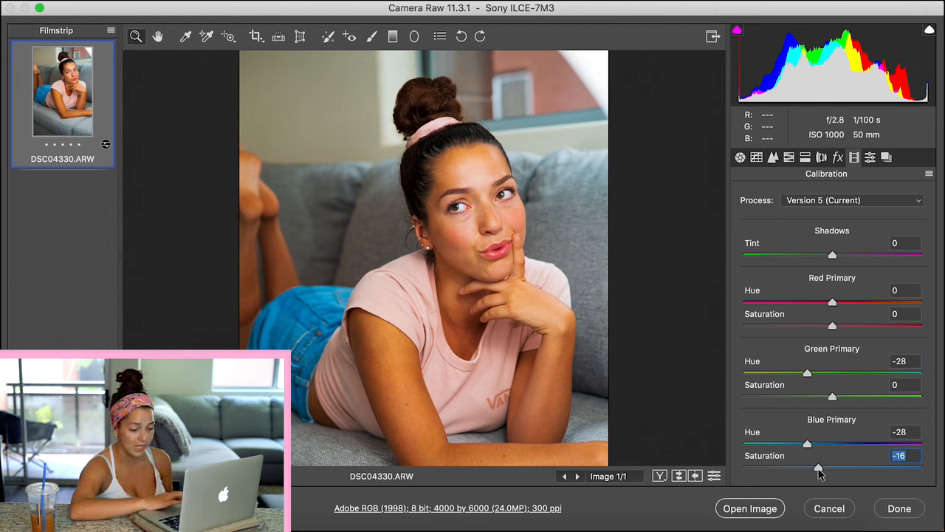
mouse_move(818, 473)
mouse_down()
mouse_move(800, 470)
mouse_move(838, 471)
mouse_move(800, 470)
mouse_move(824, 470)
mouse_up()
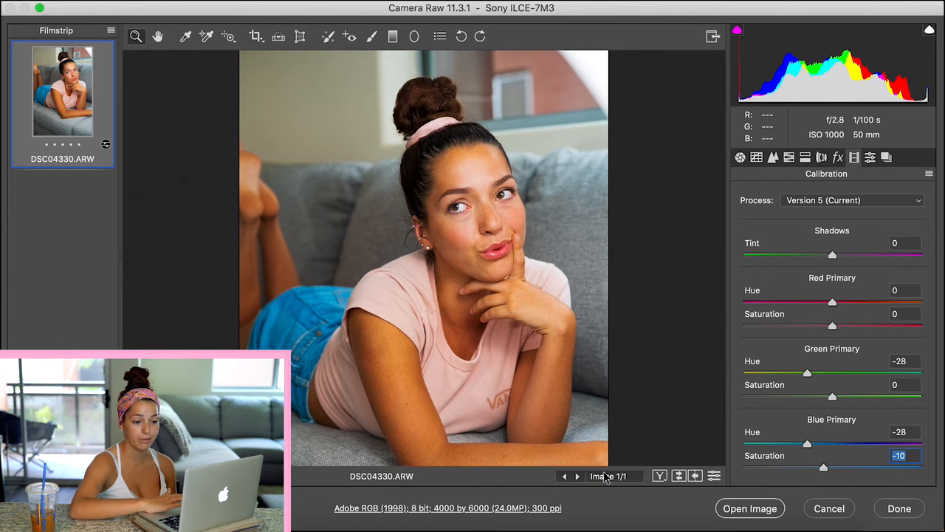
- Look through the B&W, Creative and Curve presets, previewing looks such as B&W Infrared and Turquoise & Red without applying any
click(871, 158)
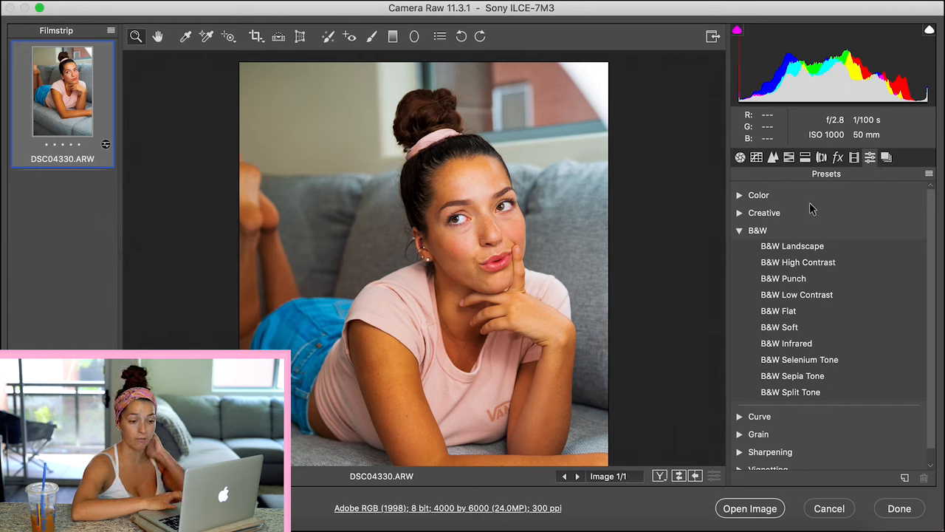
click(797, 246)
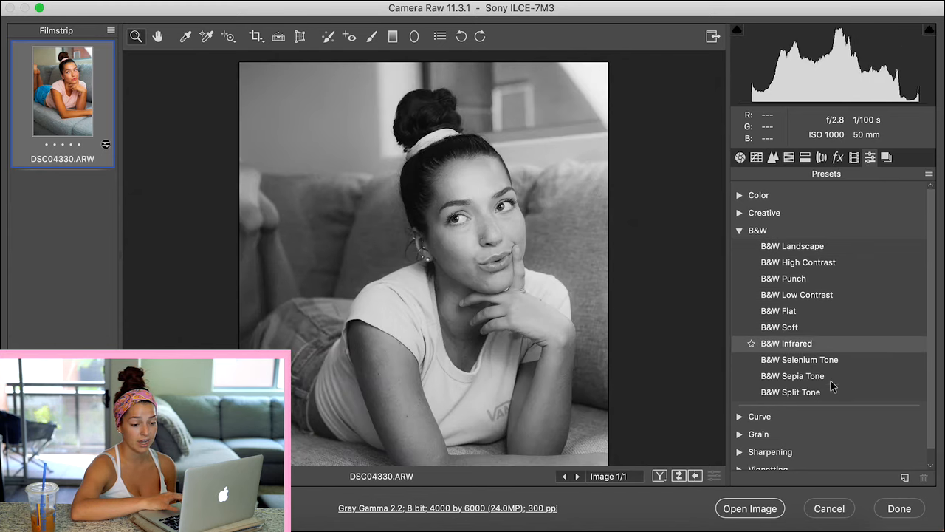
click(740, 230)
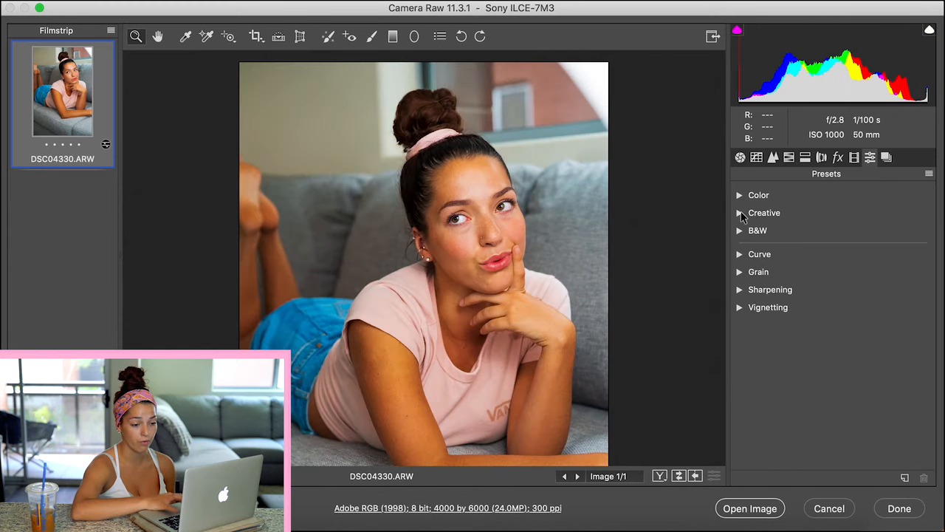
click(740, 213)
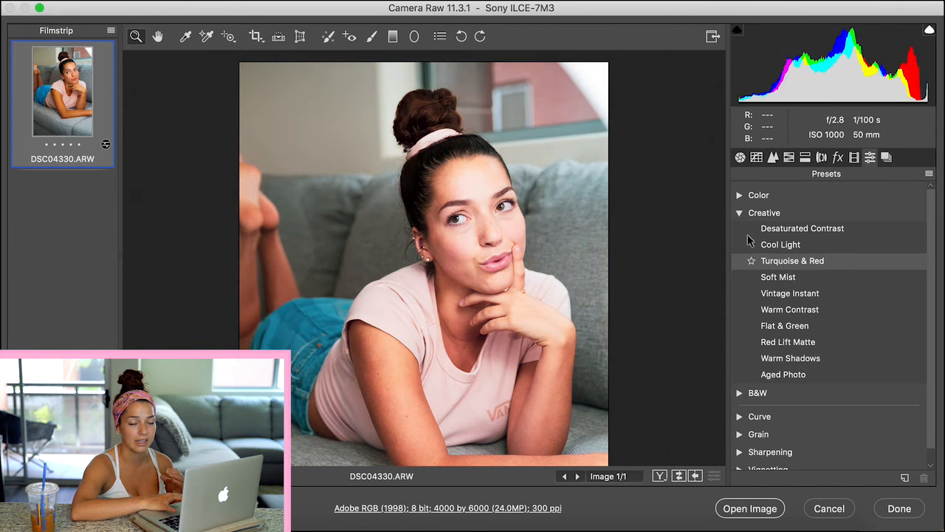
click(739, 213)
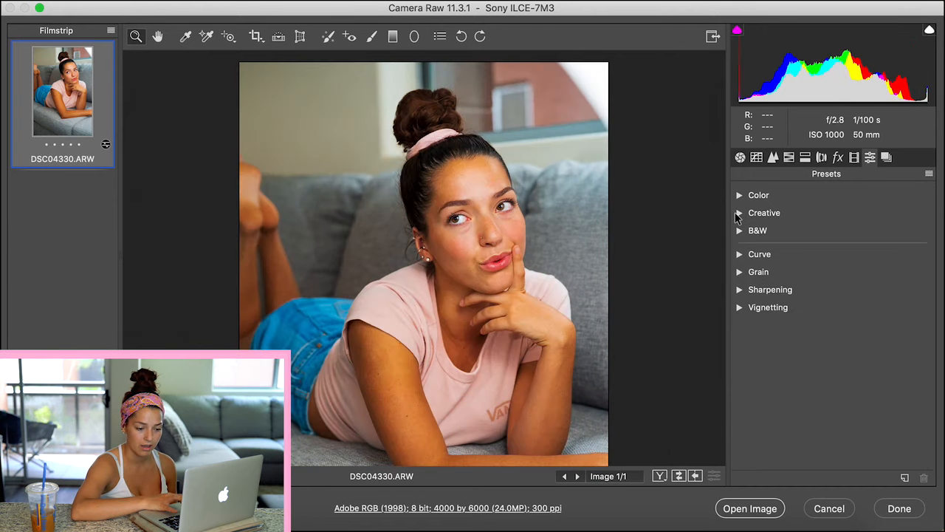
click(739, 254)
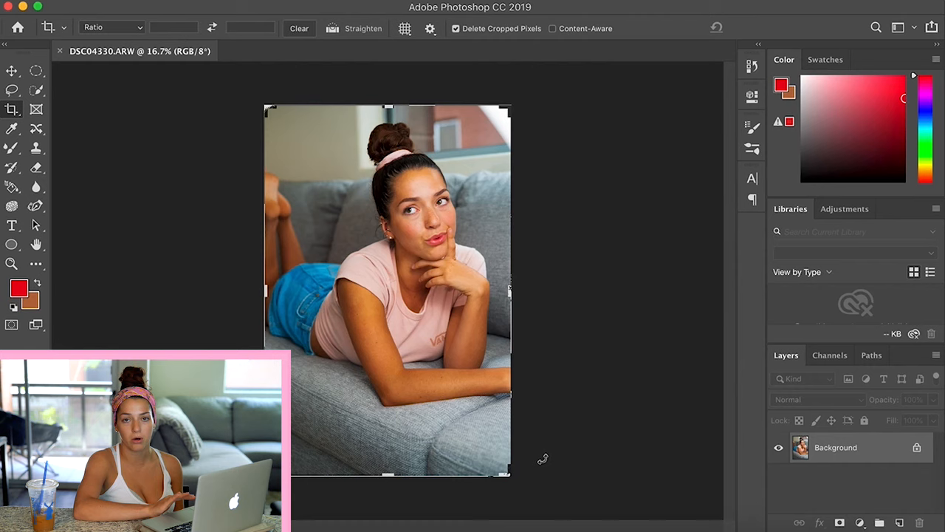
- Quick-export the opened photo as a PNG to the Desktop under the name Color Corrected photo.png
click(130, 0)
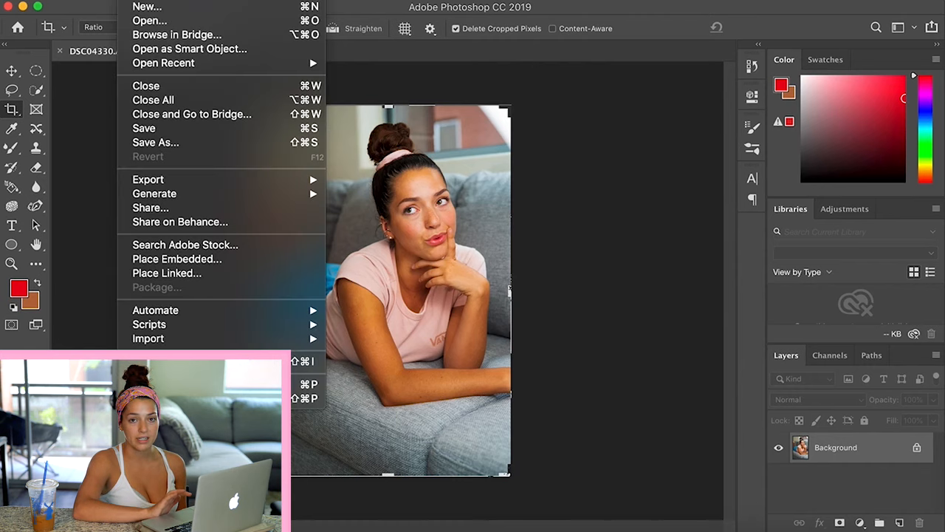
mouse_move(252, 344)
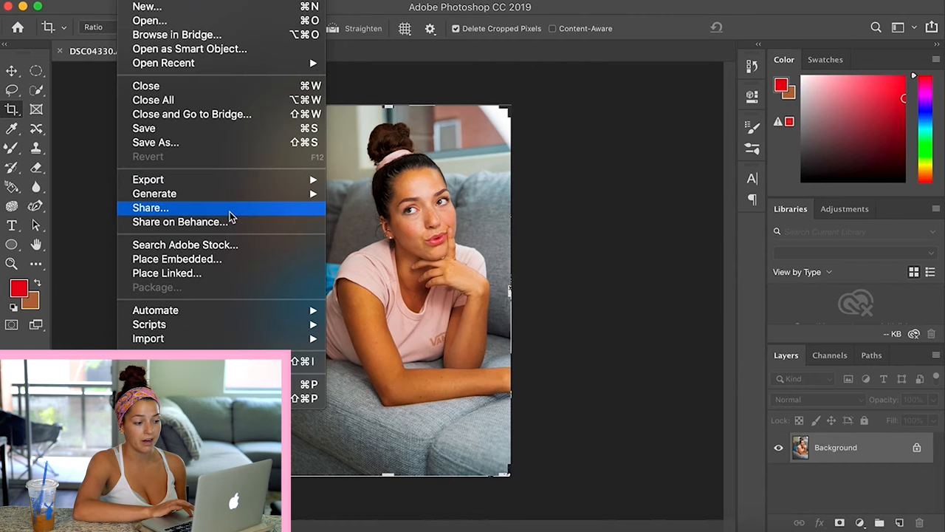
mouse_move(226, 186)
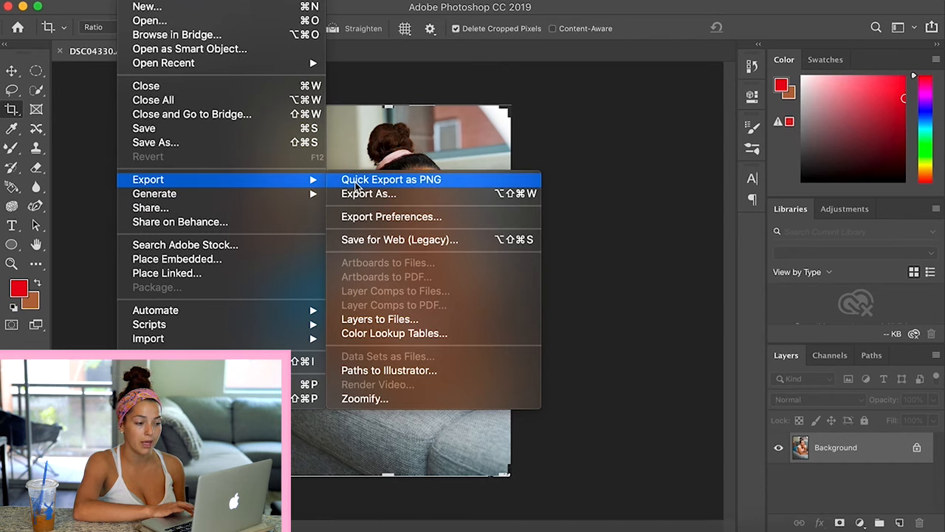
click(355, 180)
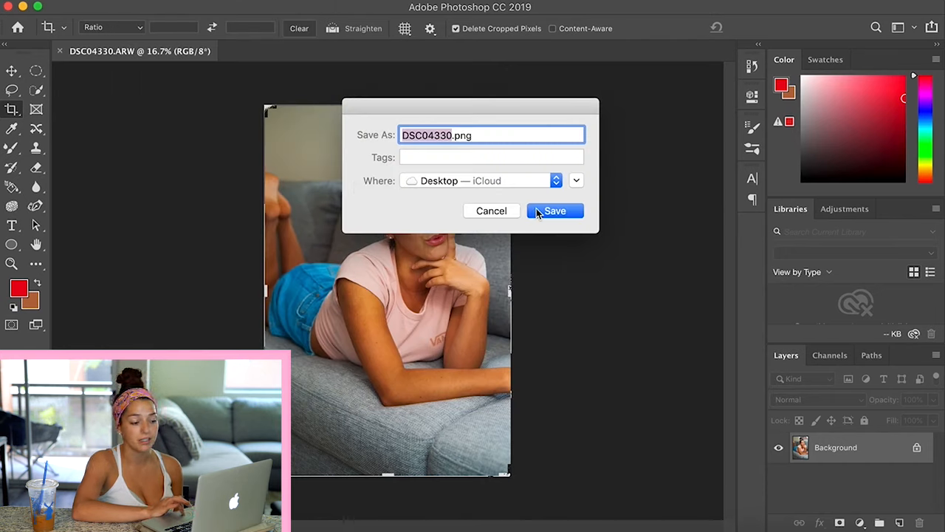
text(Color Co)
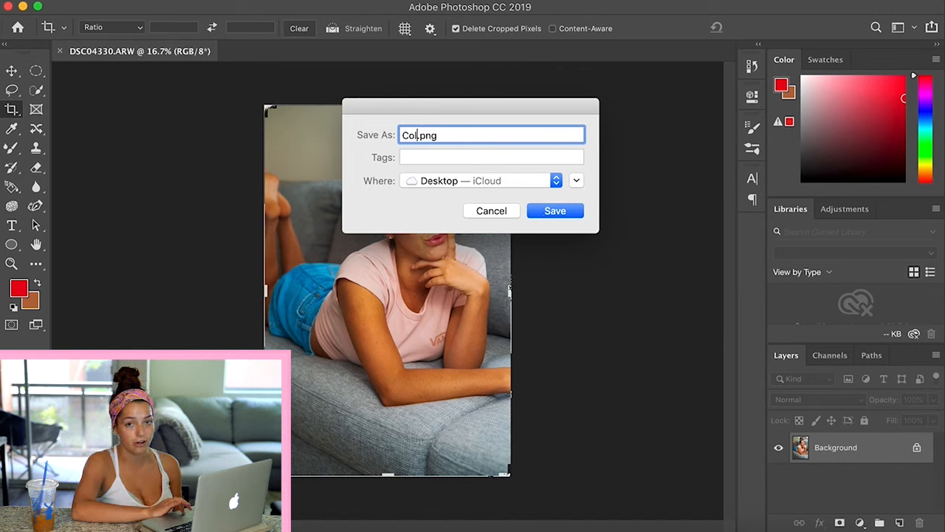
text(rrected pho)
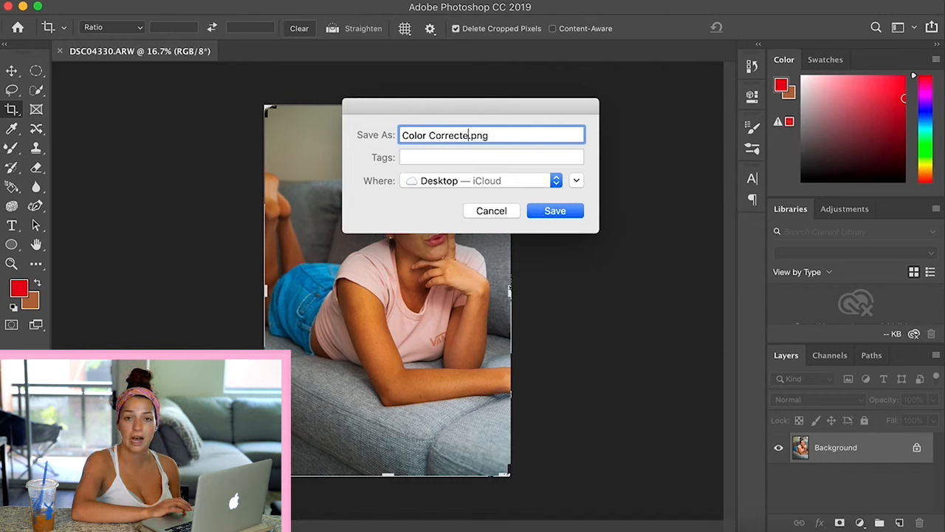
text(to)
key(Return)
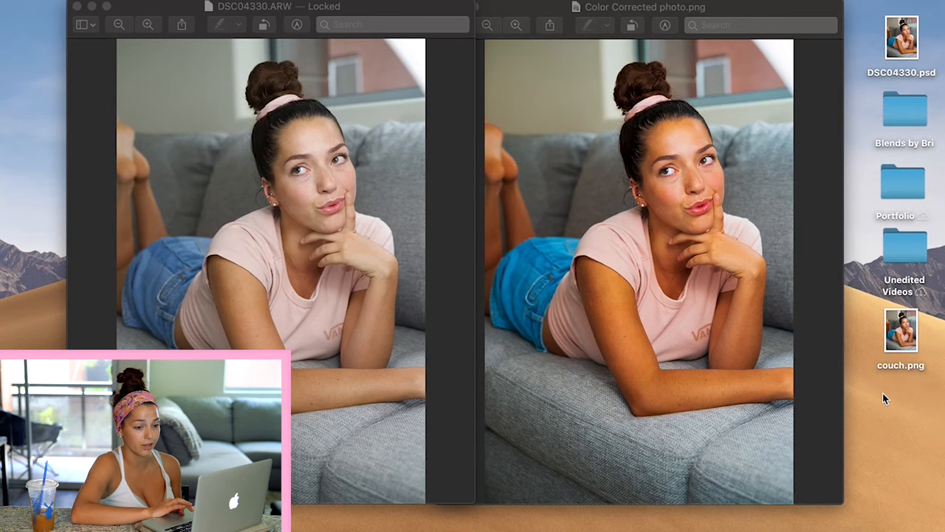
- Open couch.png from the desktop and compare its facial close-up side by side with Color Corrected photo.png
double_click(894, 350)
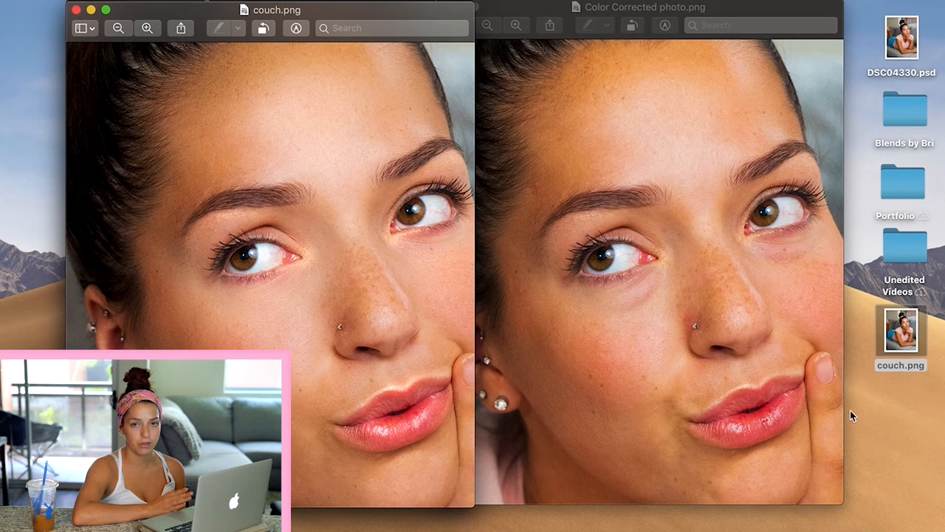
click(893, 458)
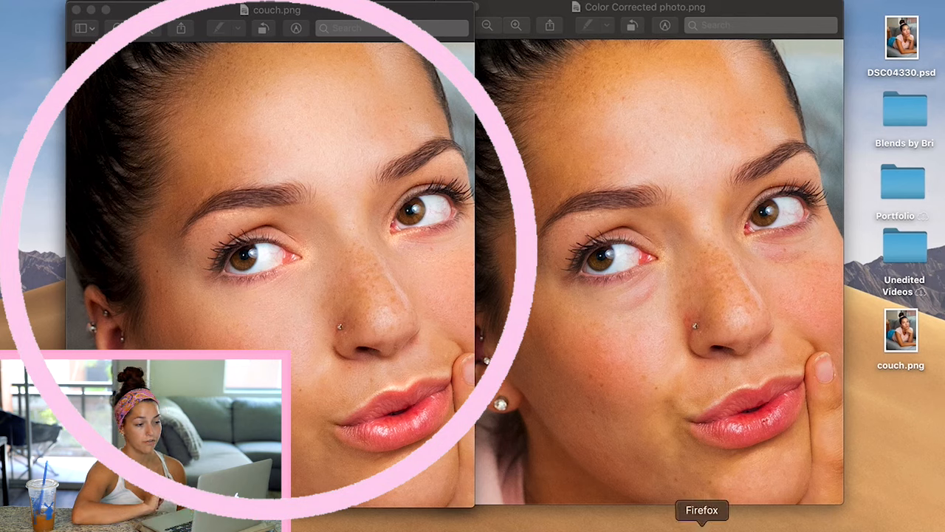
click(571, 289)
click(288, 311)
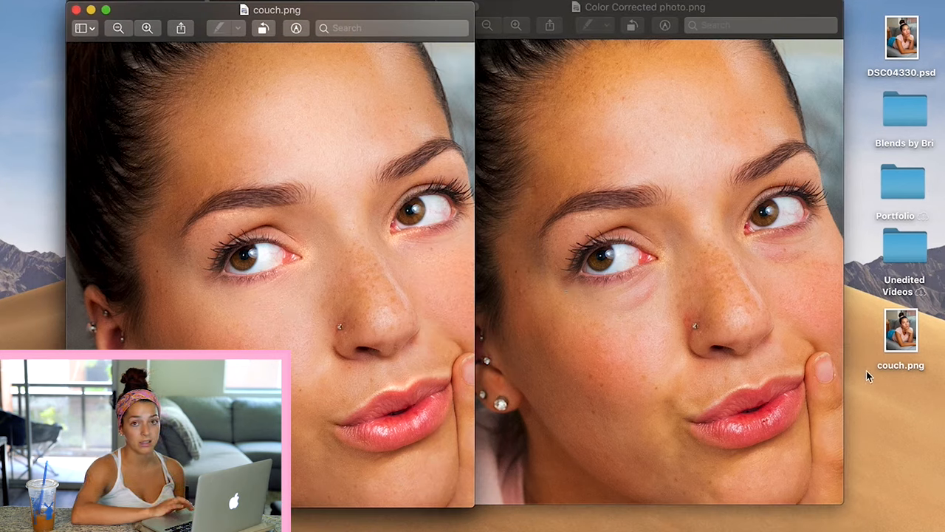